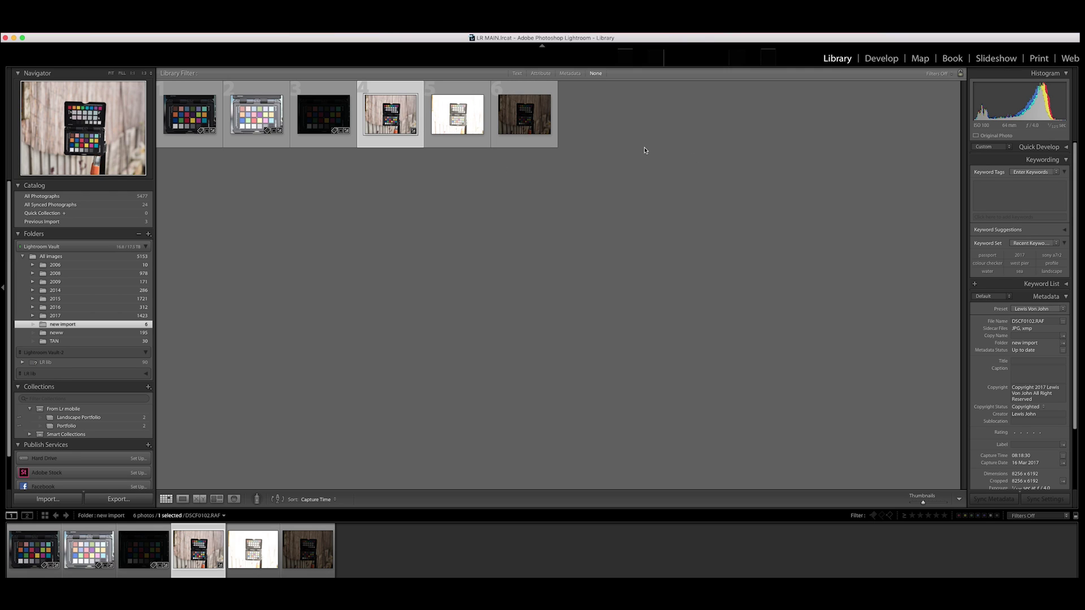
Open chart shot DSCF0102 in Develop and lower its tint by one step
click(398, 121)
double_click(389, 125)
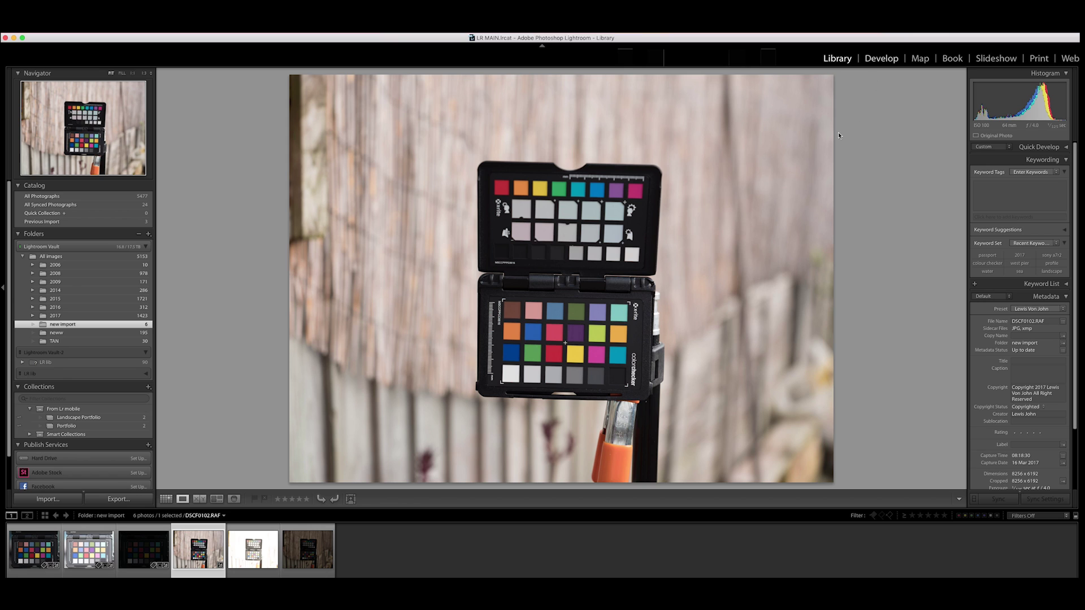
key(d)
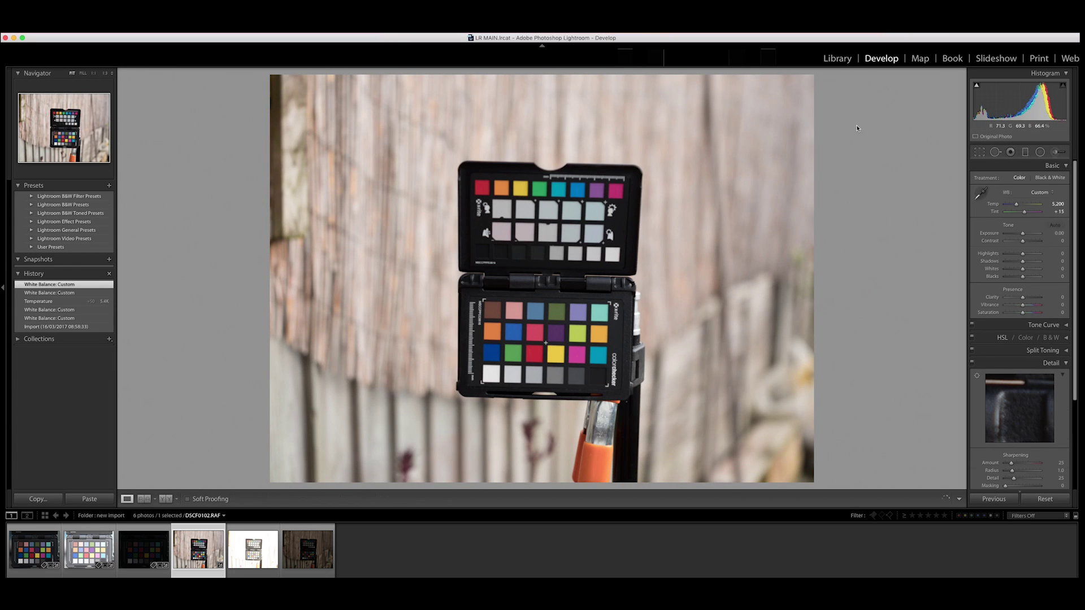
key(minus)
Crop tightly around the lower ColorChecker, straightened −1.45°, and return to the Library
click(978, 145)
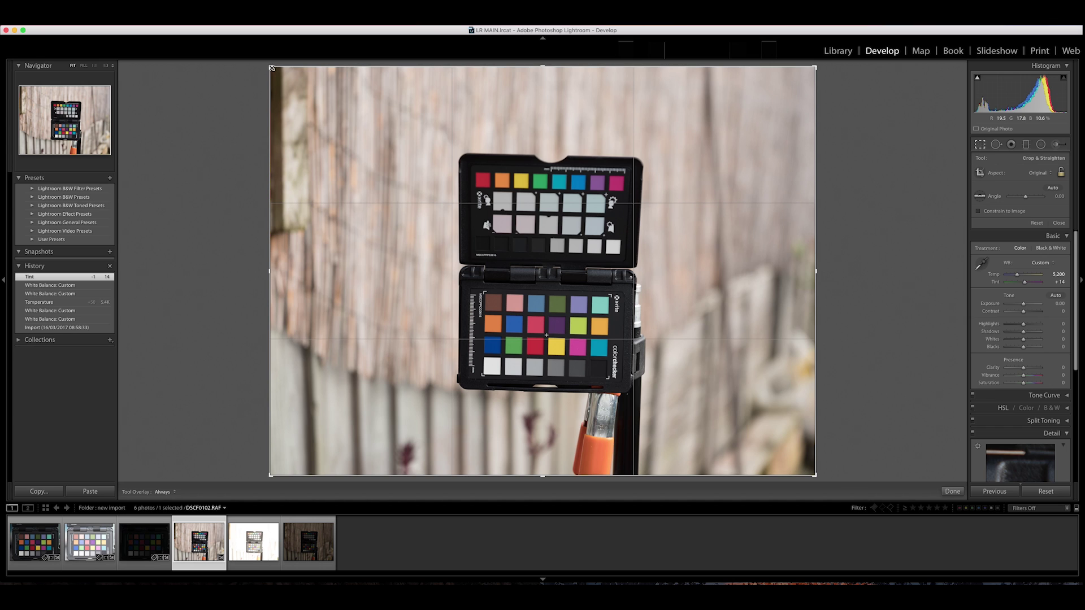
drag(275, 71, 363, 164)
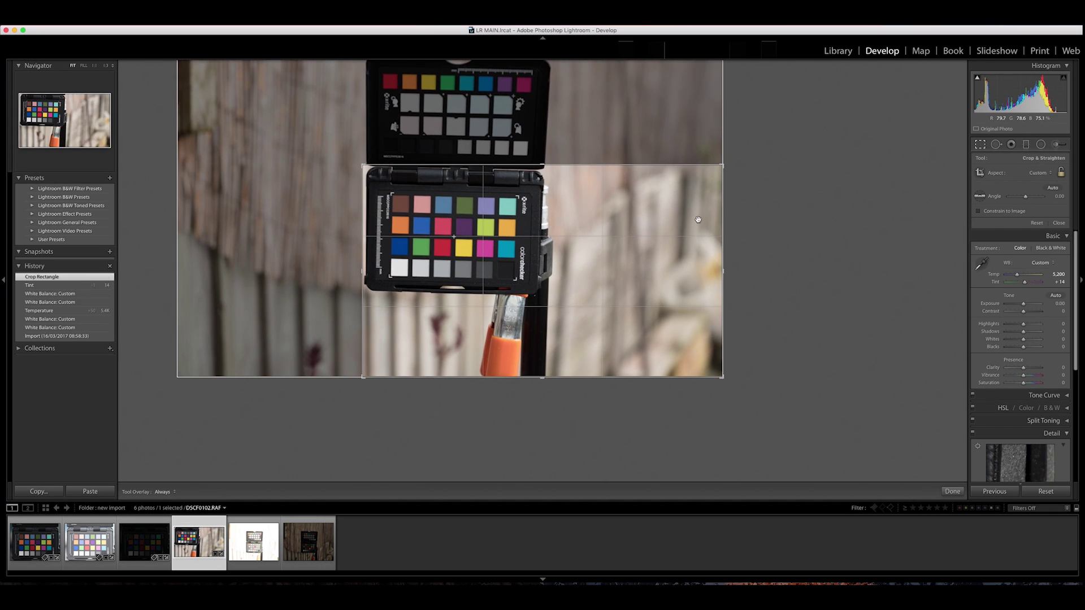
drag(723, 271, 633, 272)
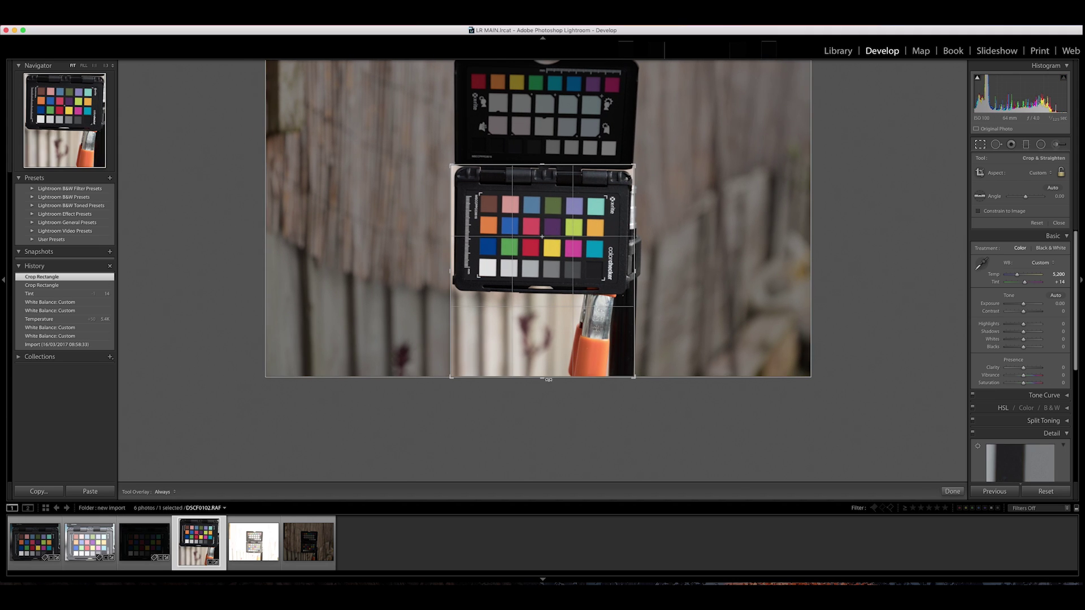
drag(543, 380, 543, 339)
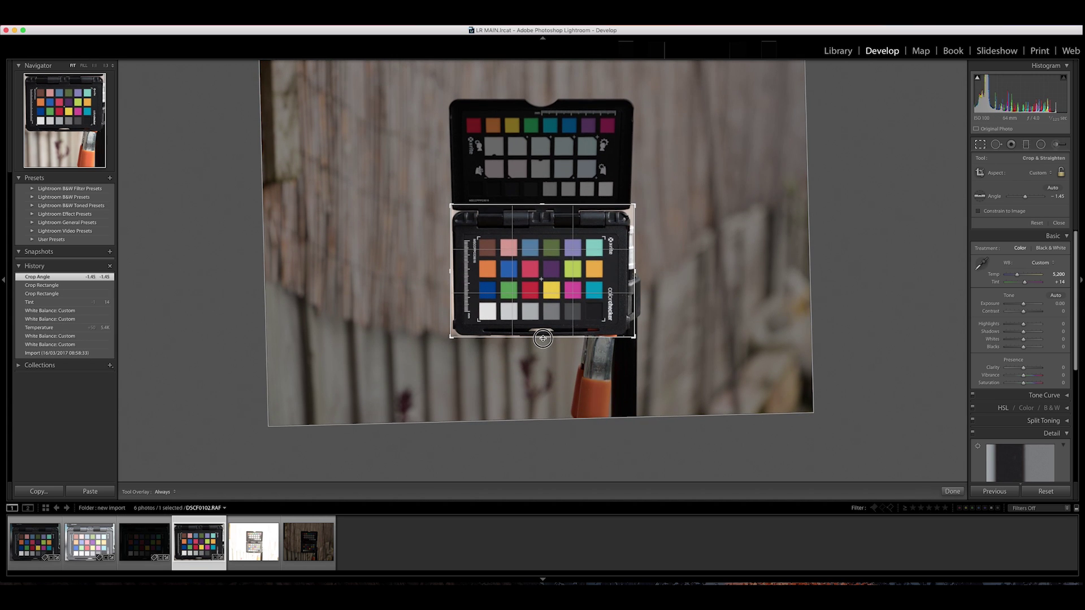
click(952, 491)
key(e)
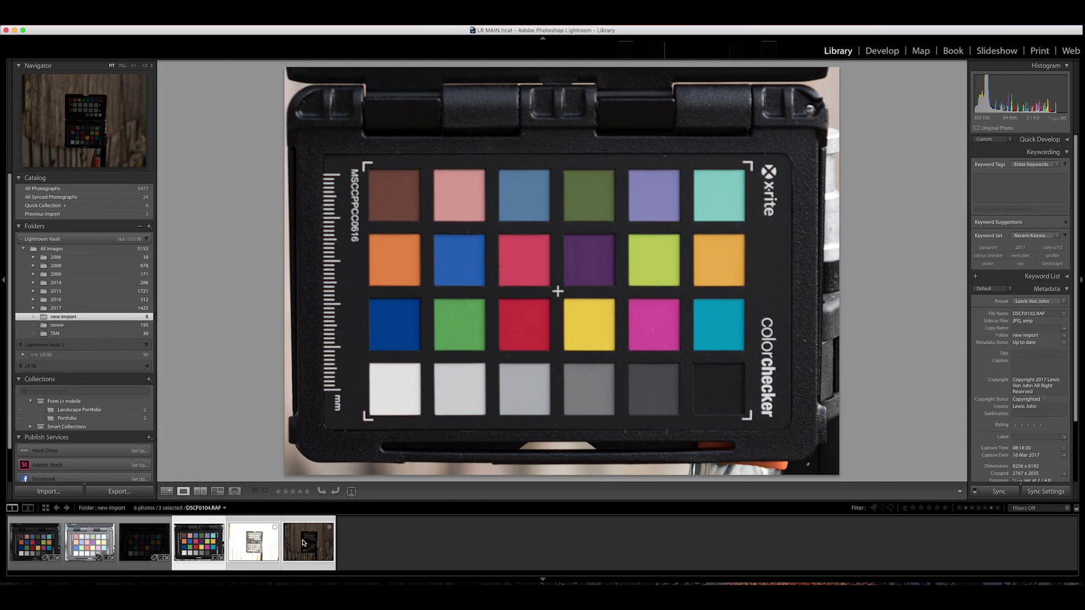
Select DSCF0102 with the other two chart shots and synchronise its crop onto them
click(360, 547)
click(209, 546)
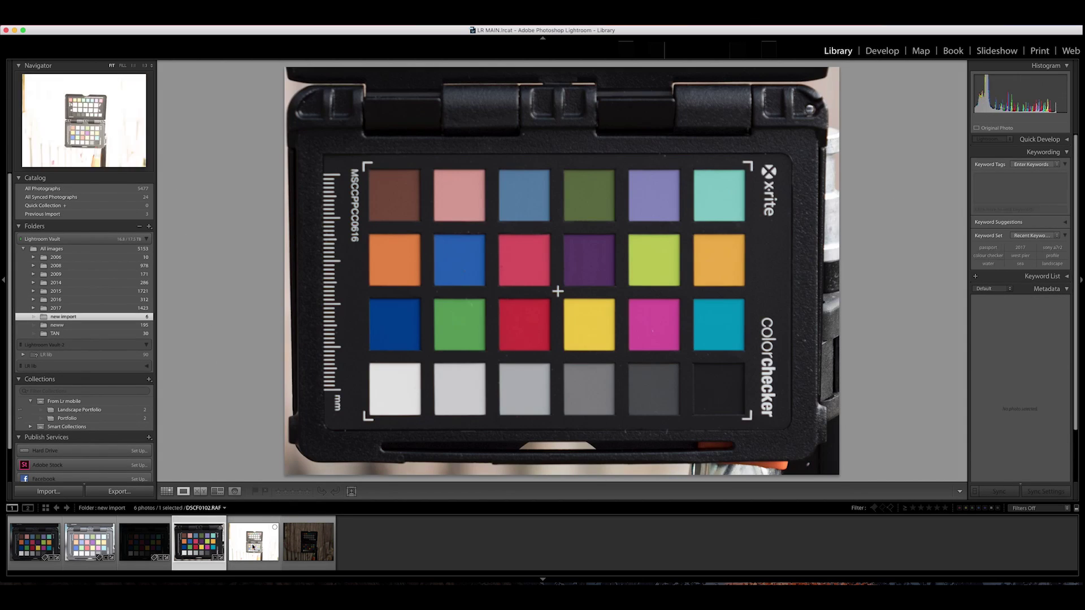
shift+click(315, 546)
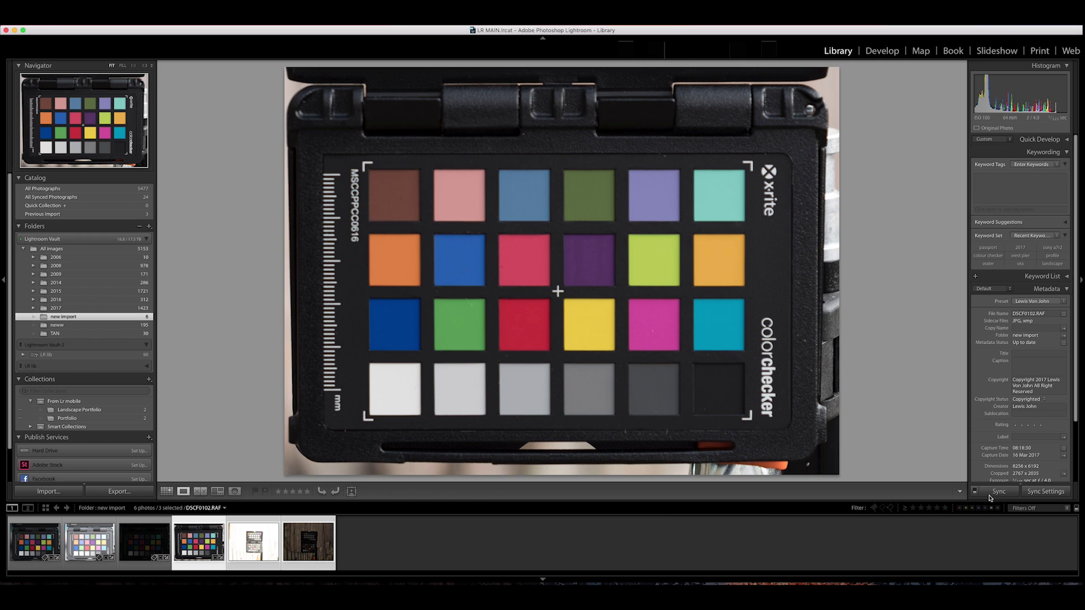
click(1046, 492)
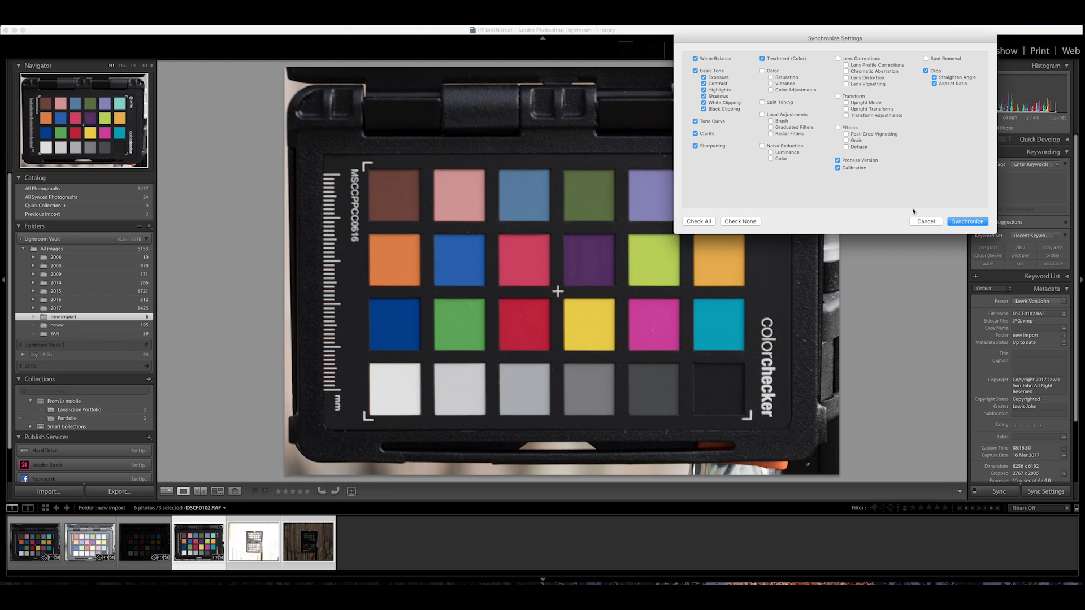
click(966, 222)
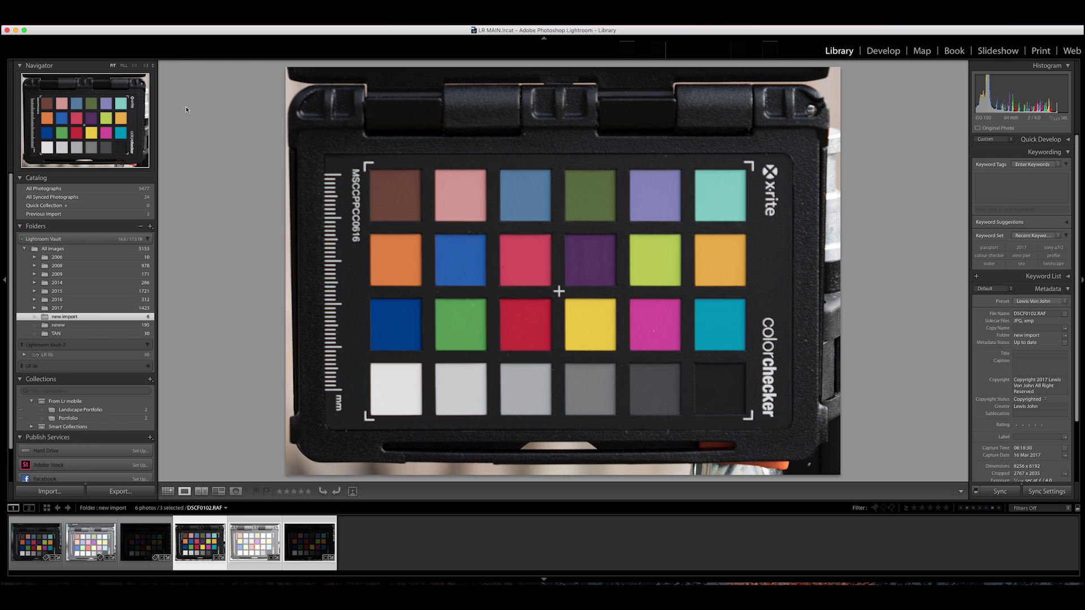
key(g)
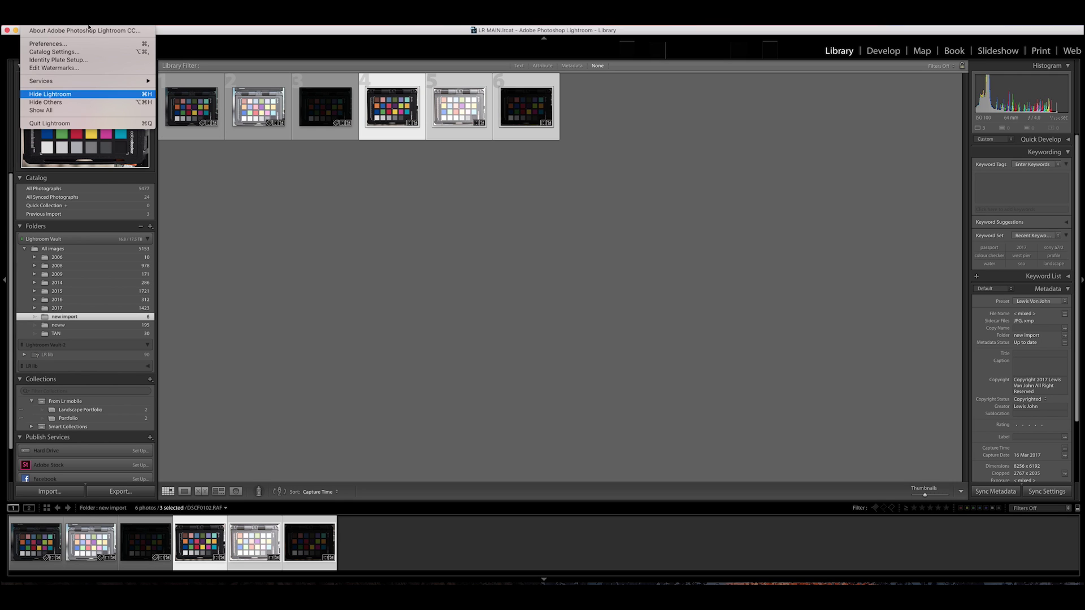
Export the three chart shots, changing the custom file name text to 'gfx HR'
mouse_move(69, 25)
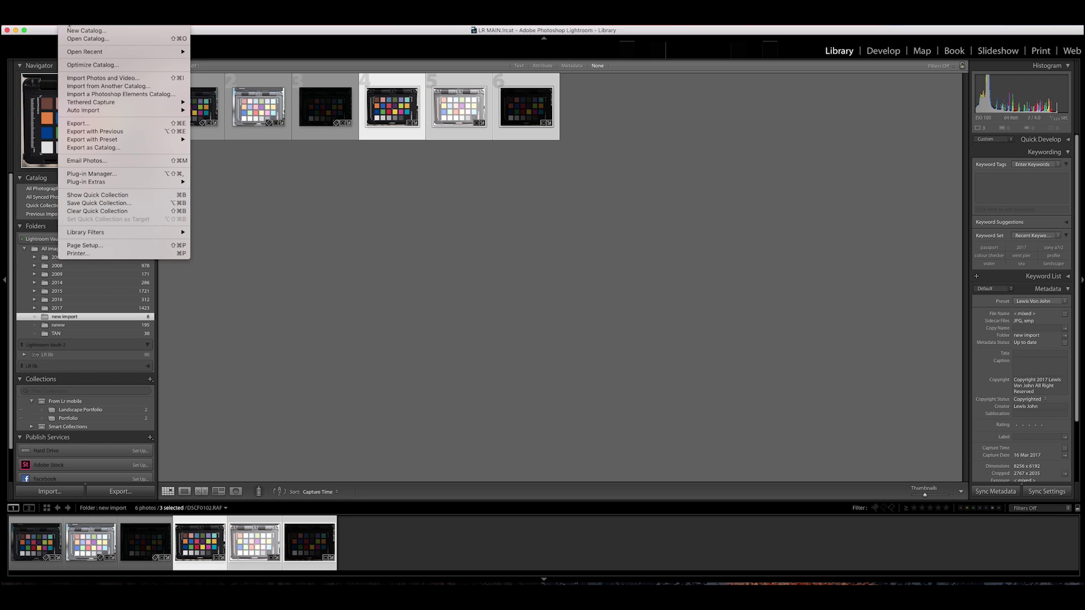
click(79, 123)
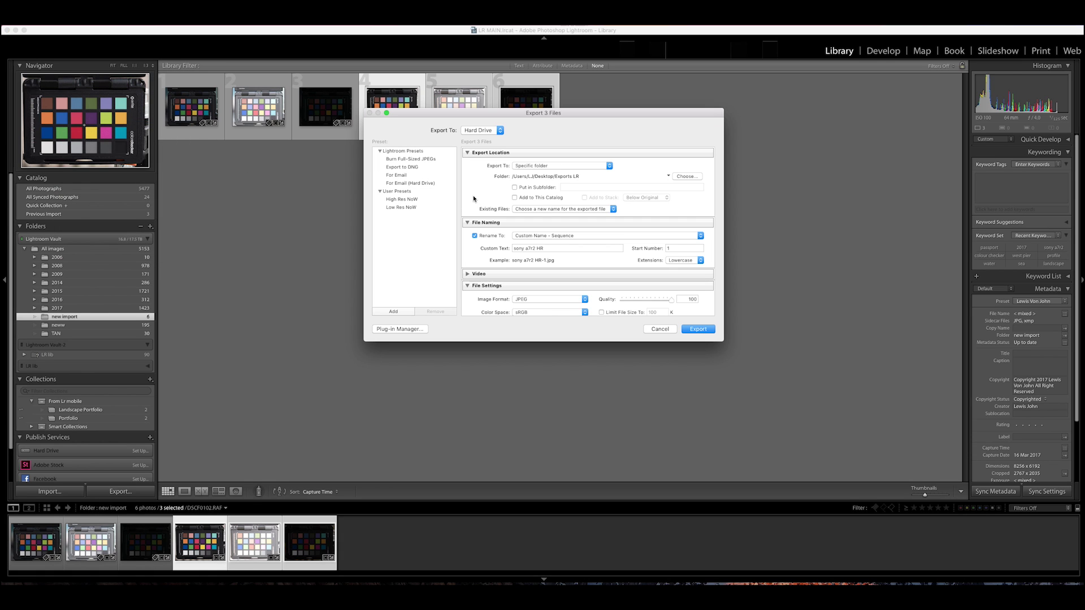
click(541, 248)
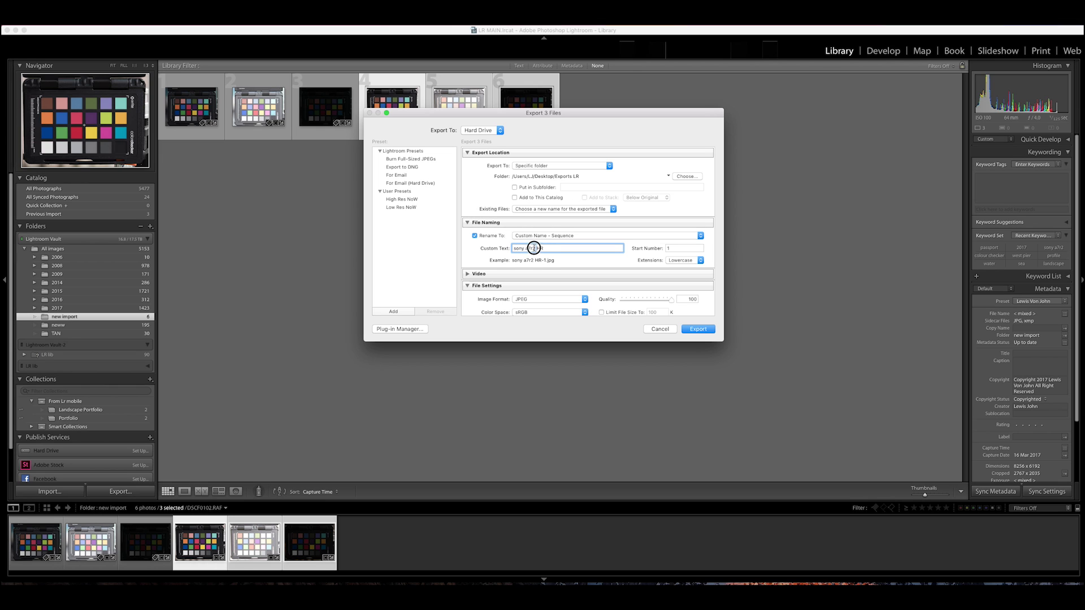
drag(535, 248, 503, 247)
text(gfx)
scroll(561, 257, down, 2)
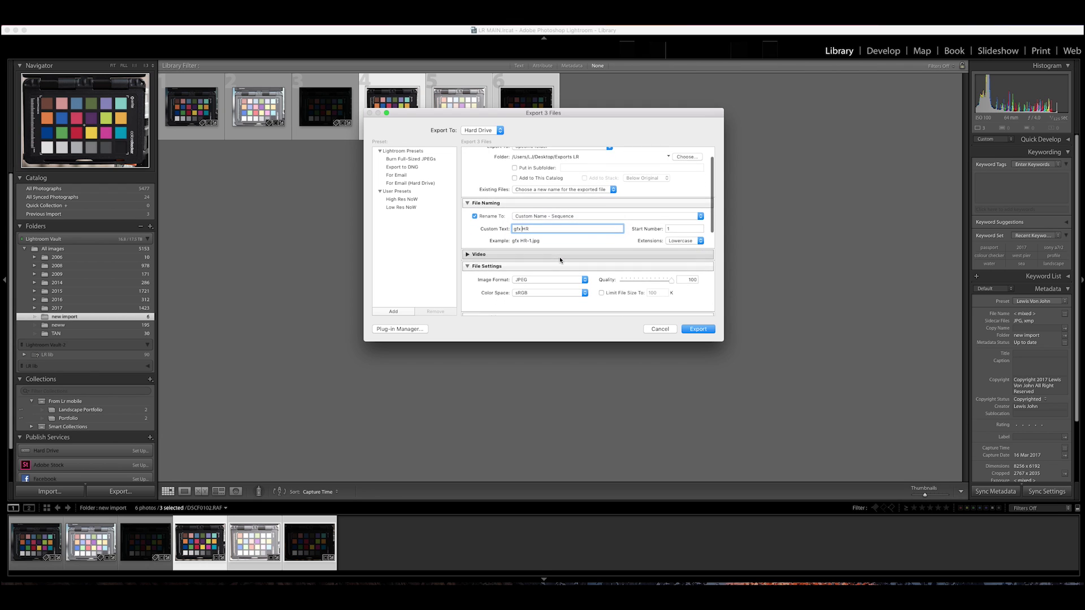
scroll(562, 251, up, 2)
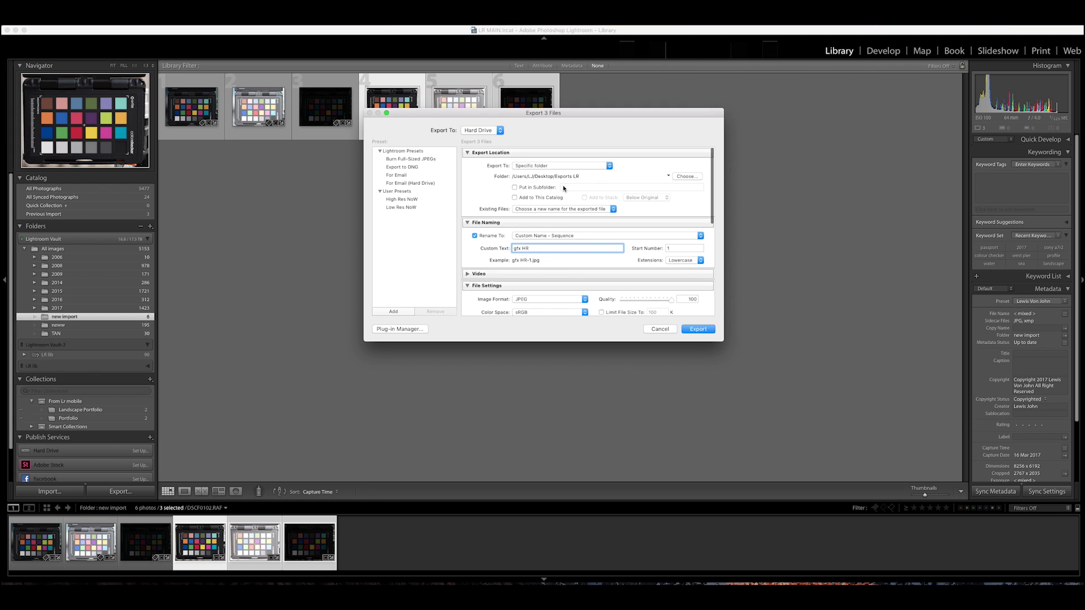
scroll(567, 267, down, 5)
scroll(568, 267, down, 2)
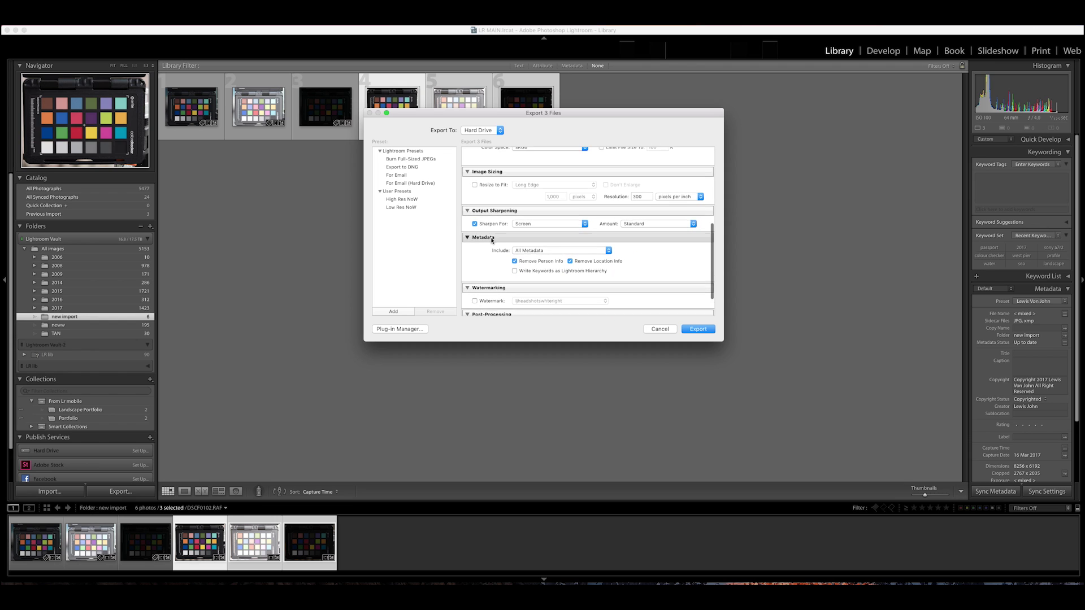
scroll(493, 244, up, 2)
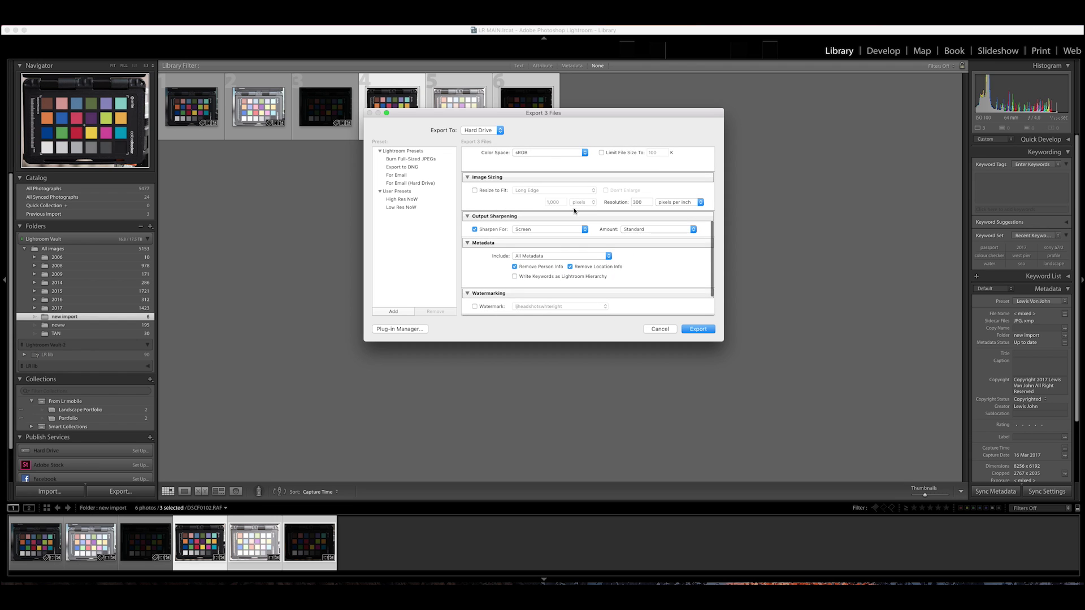
scroll(570, 236, down, 2)
scroll(571, 239, down, 1)
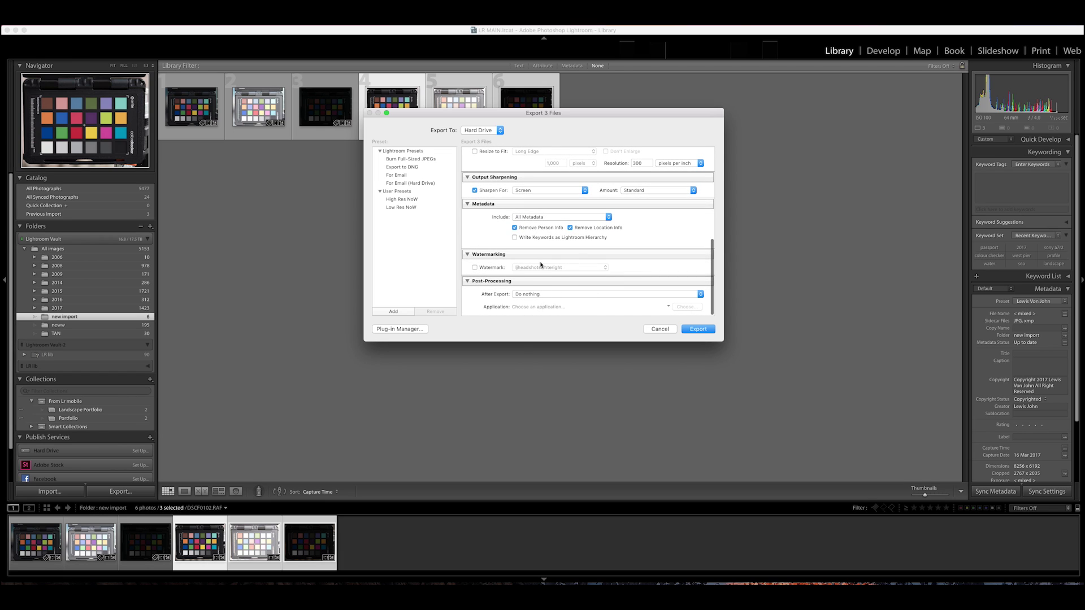
Keep All Metadata, run the export, and hide Lightroom
click(549, 218)
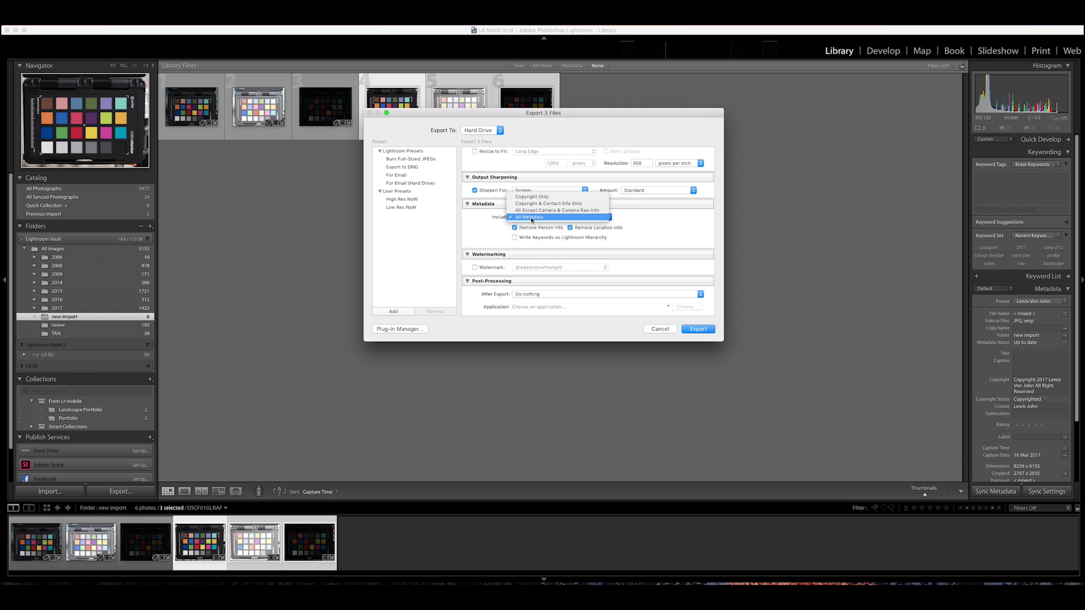
click(697, 334)
click(697, 329)
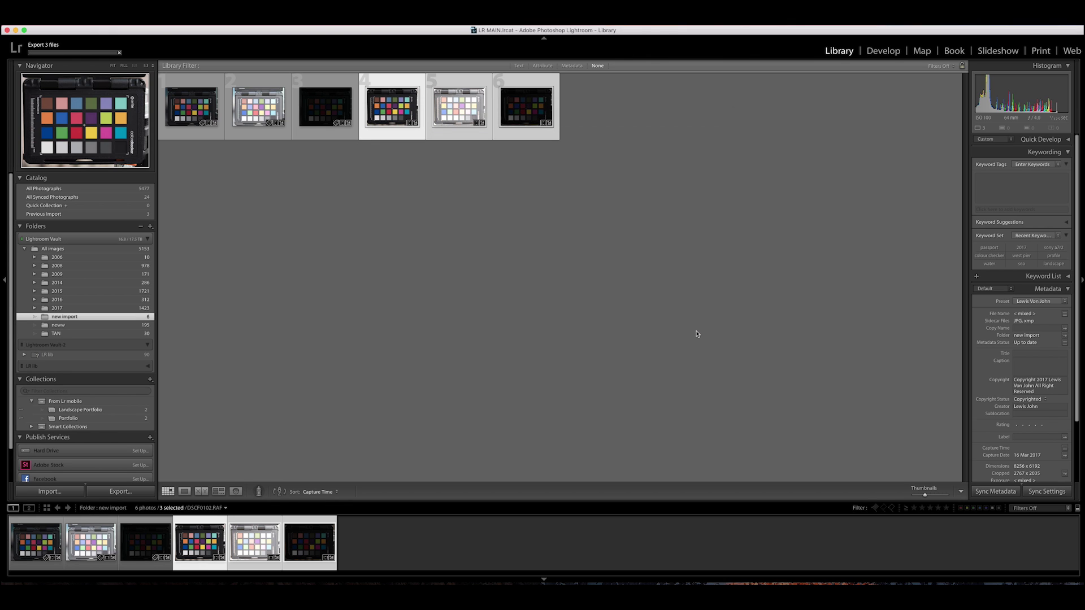
key(super+h)
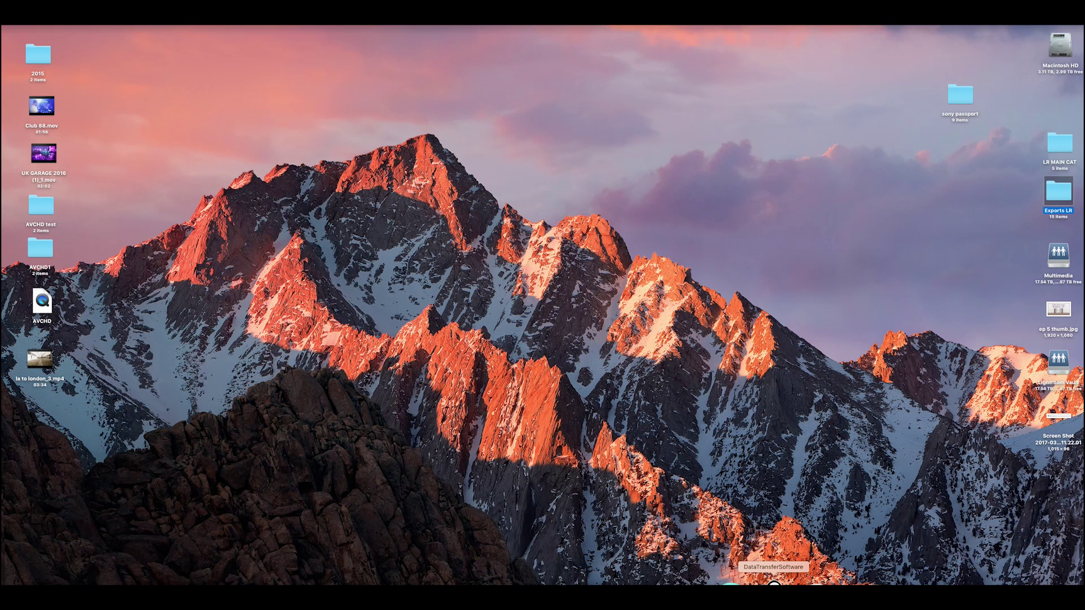
Launch Sekonic, start a single-ISO quick profile, and keep the X-Rite ColorChecker Passport target
click(774, 583)
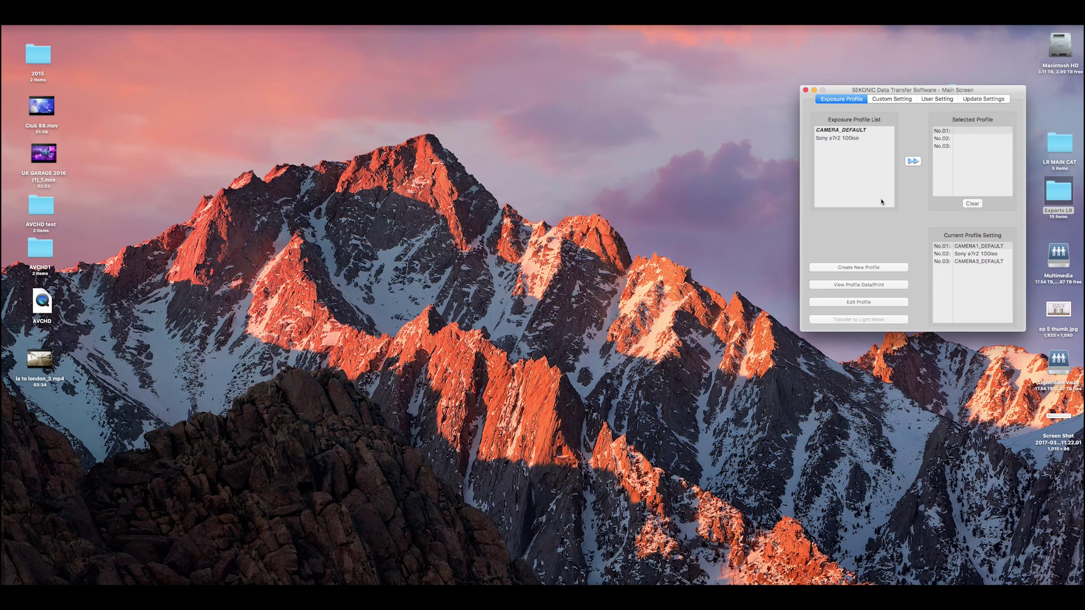
drag(907, 90, 819, 89)
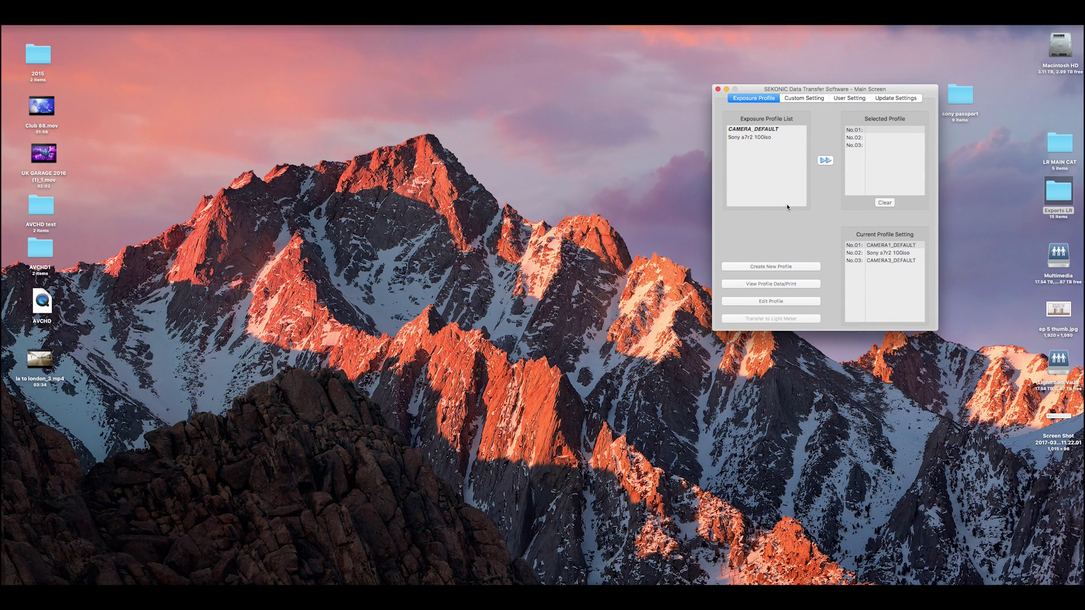
click(772, 267)
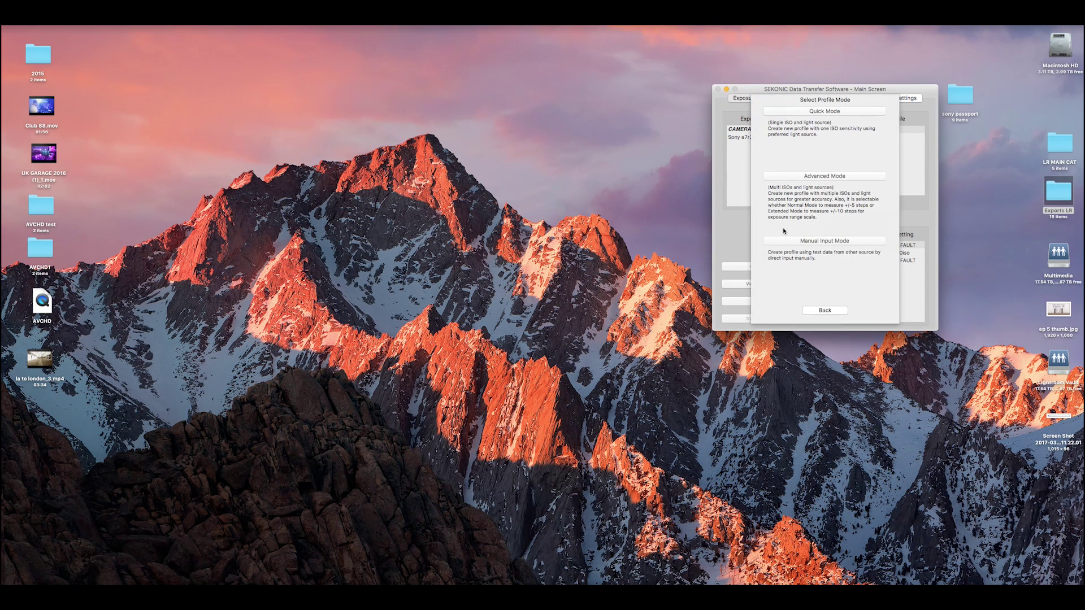
click(820, 111)
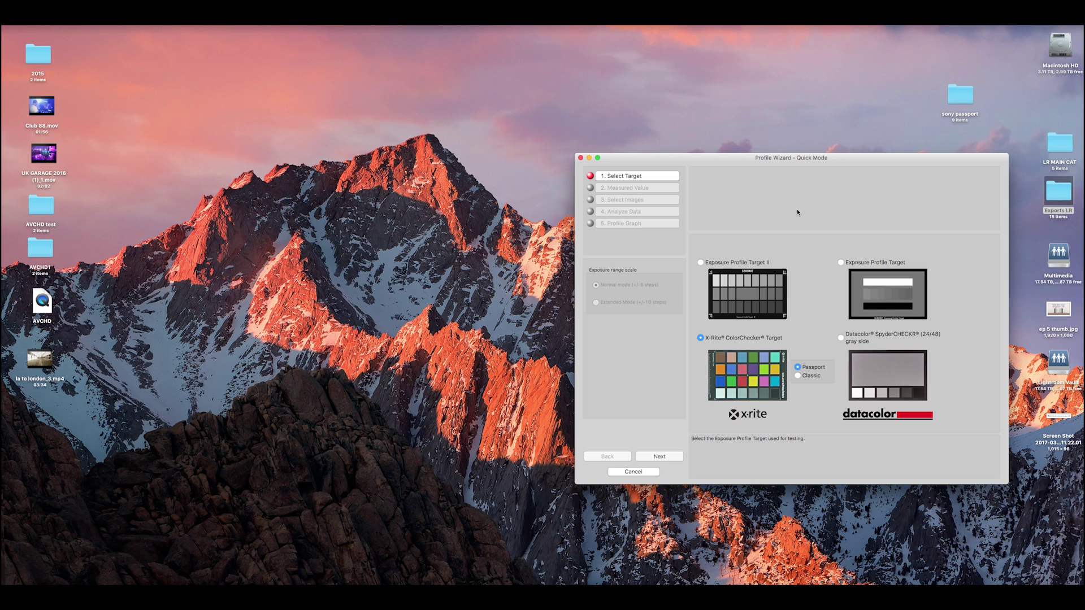
drag(798, 160, 581, 134)
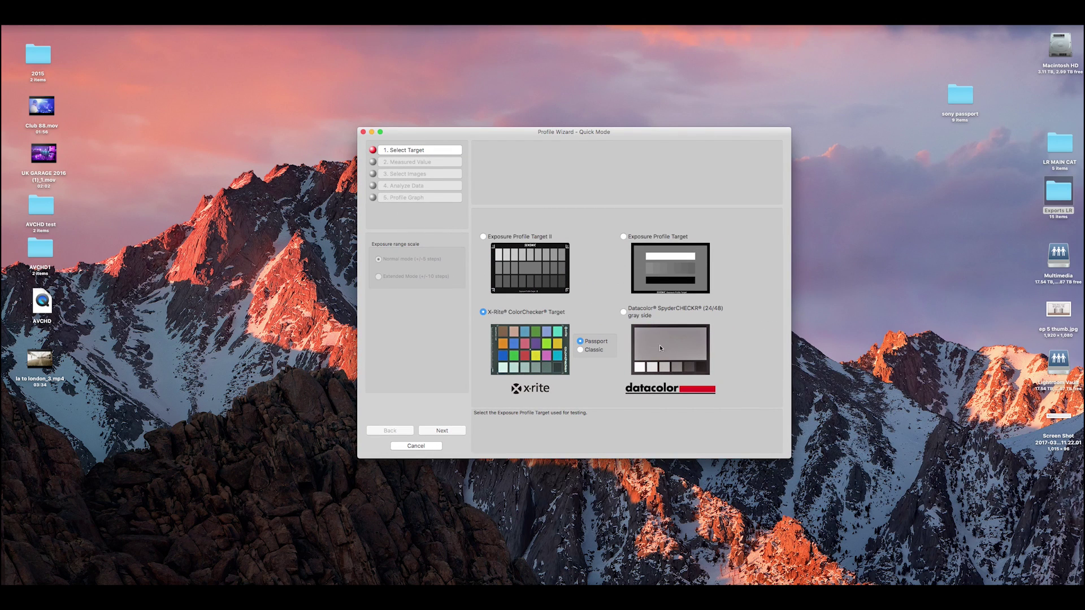
click(441, 431)
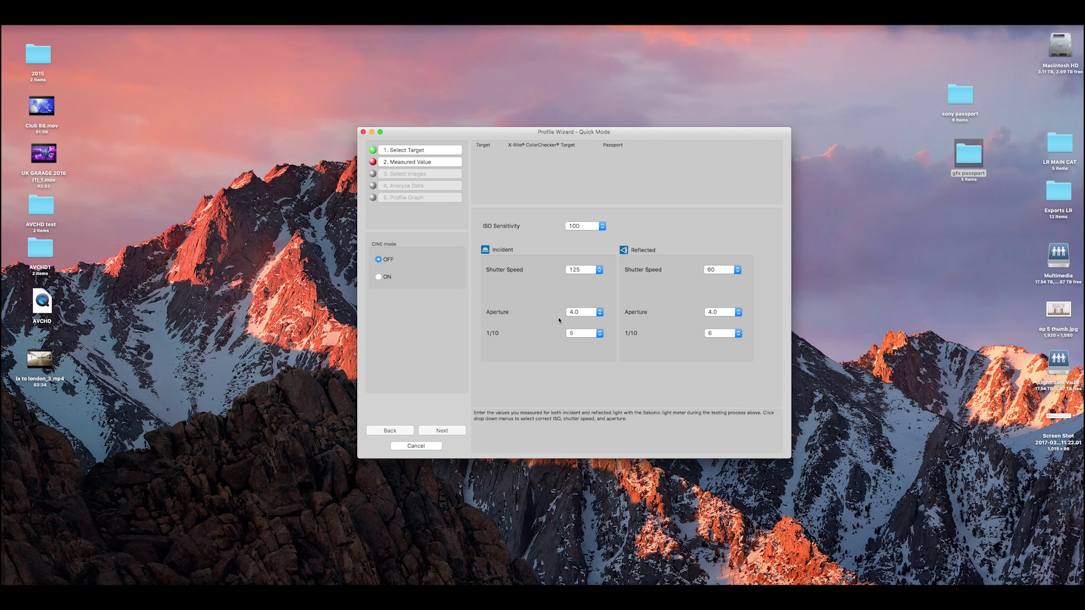
Load the chart shots from the Desktop's gfx passport folder
click(442, 432)
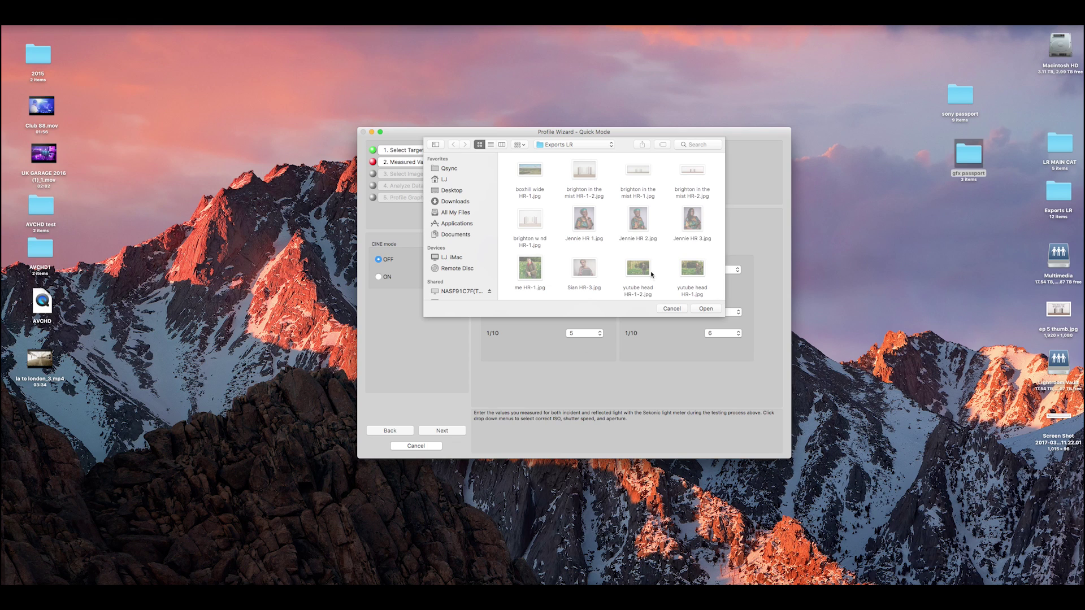
click(569, 146)
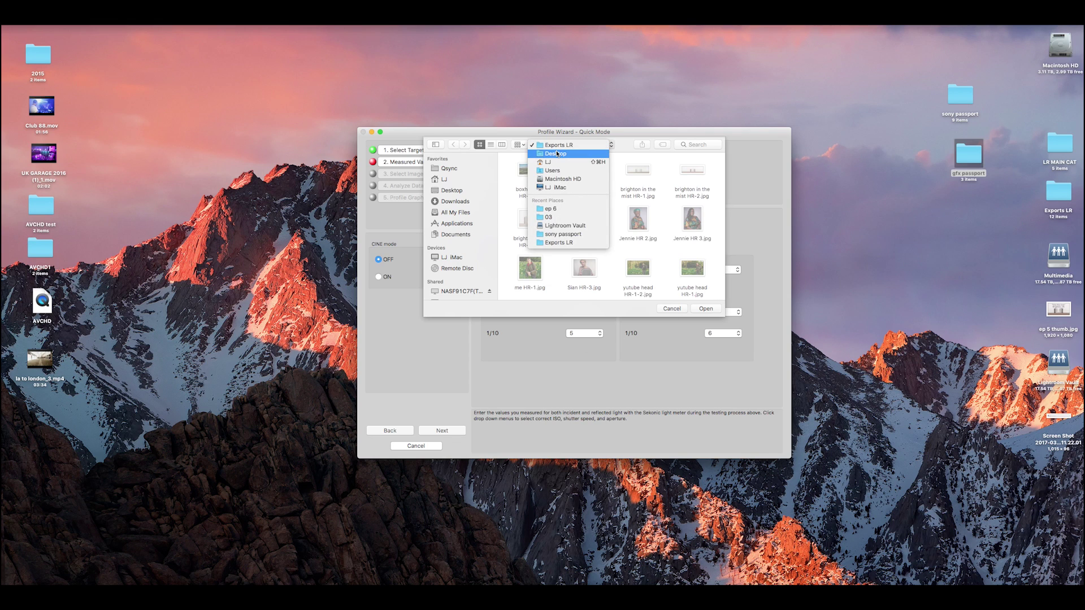
click(557, 153)
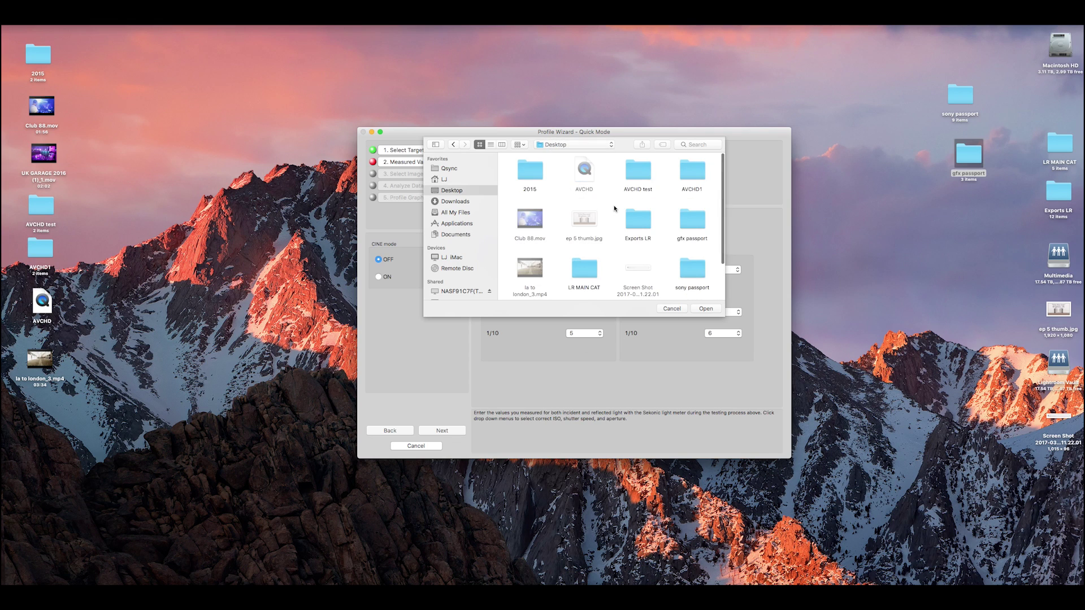
scroll(649, 237, down, 2)
key(g)
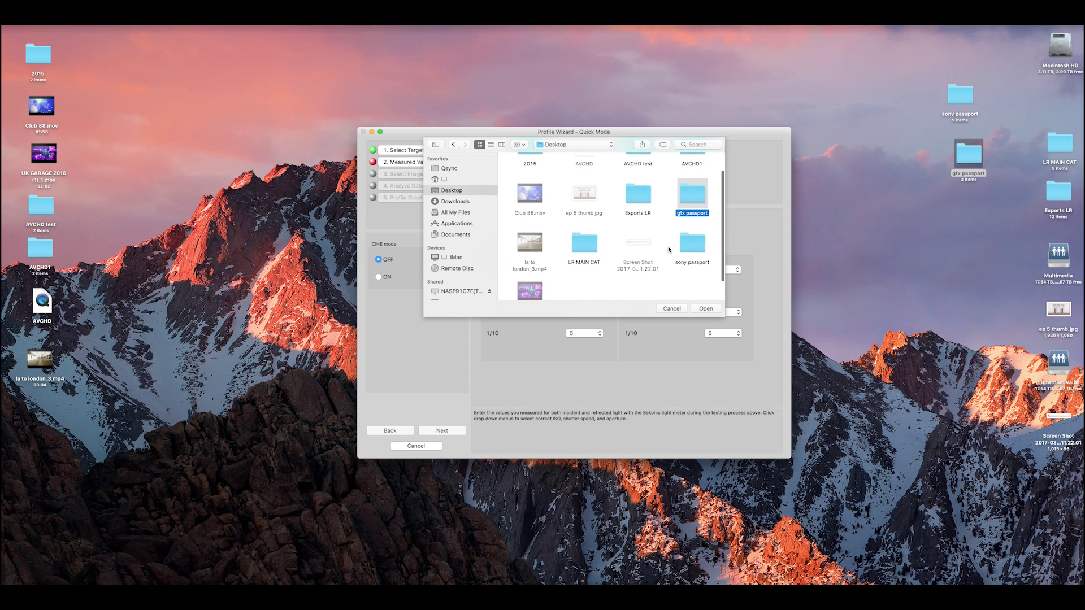
click(705, 308)
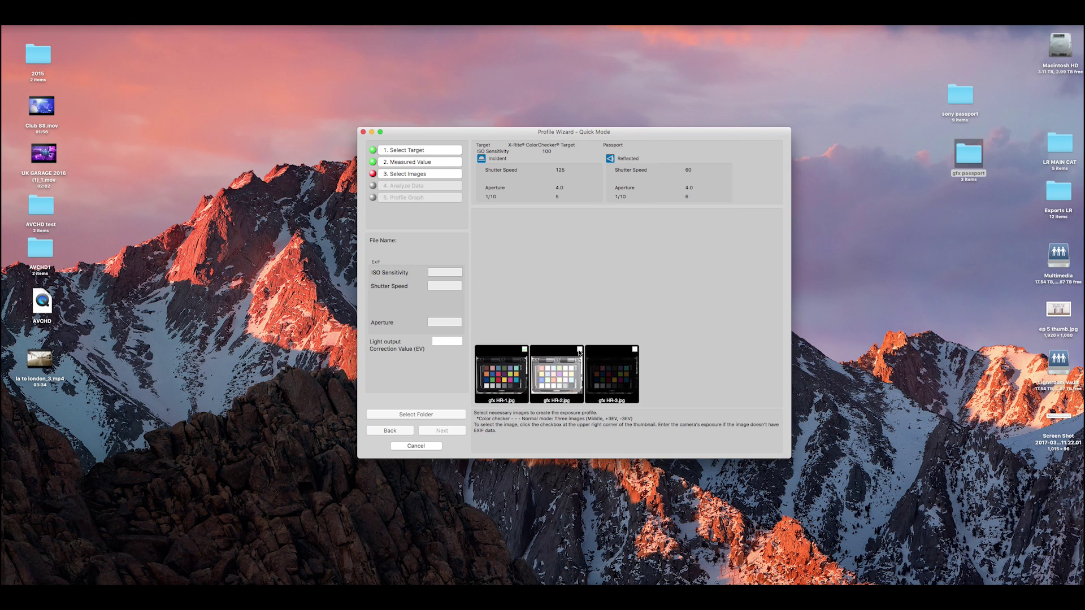
Tick gfx HR-2 and gfx HR-3, advance to Analyze Data, and select gfx HR-1
click(579, 350)
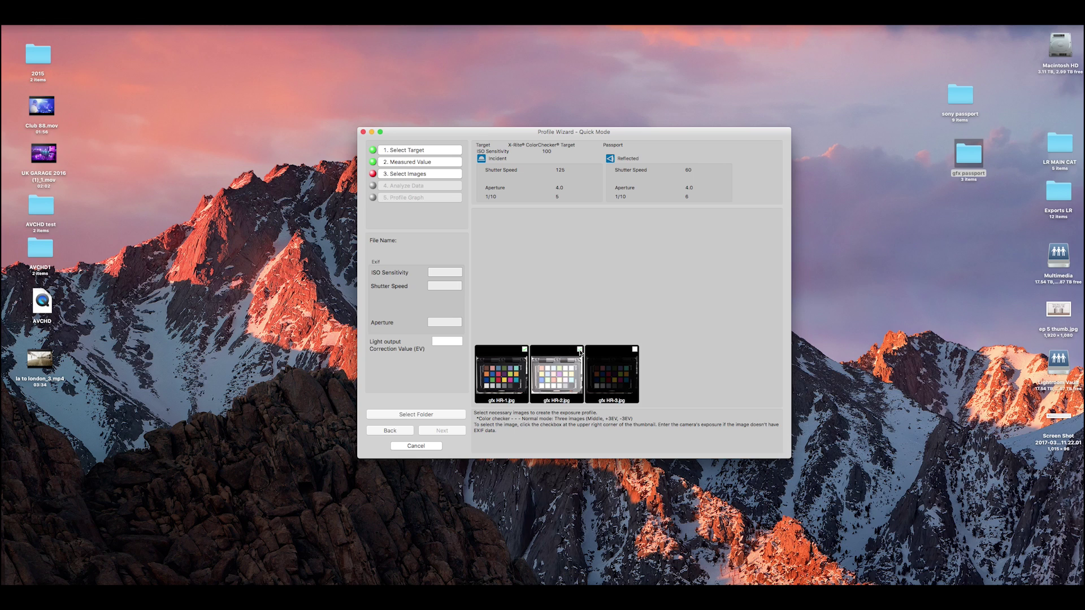
click(634, 350)
click(445, 431)
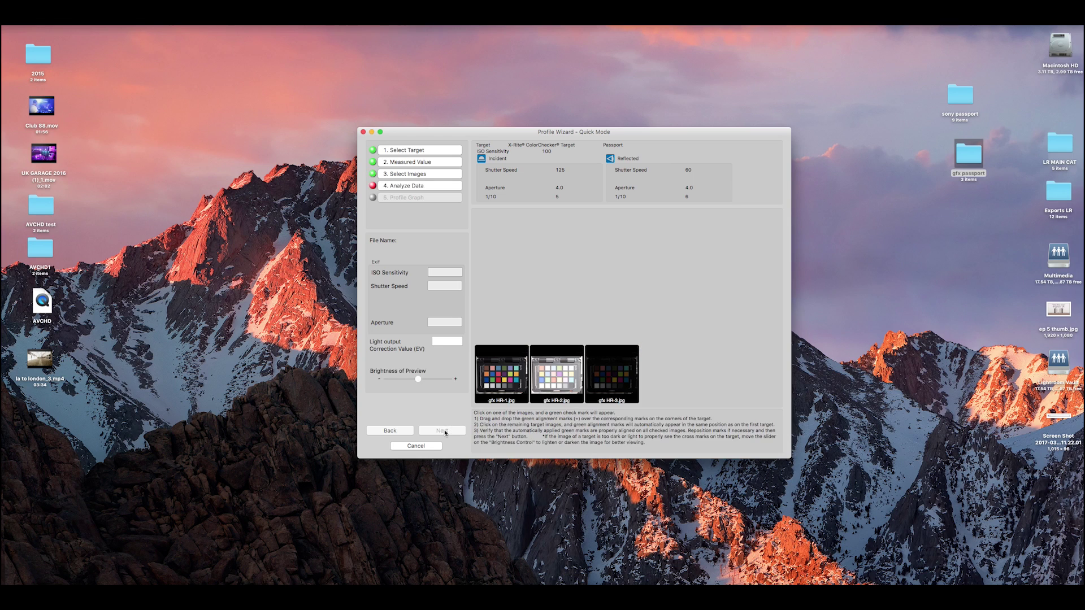
click(504, 376)
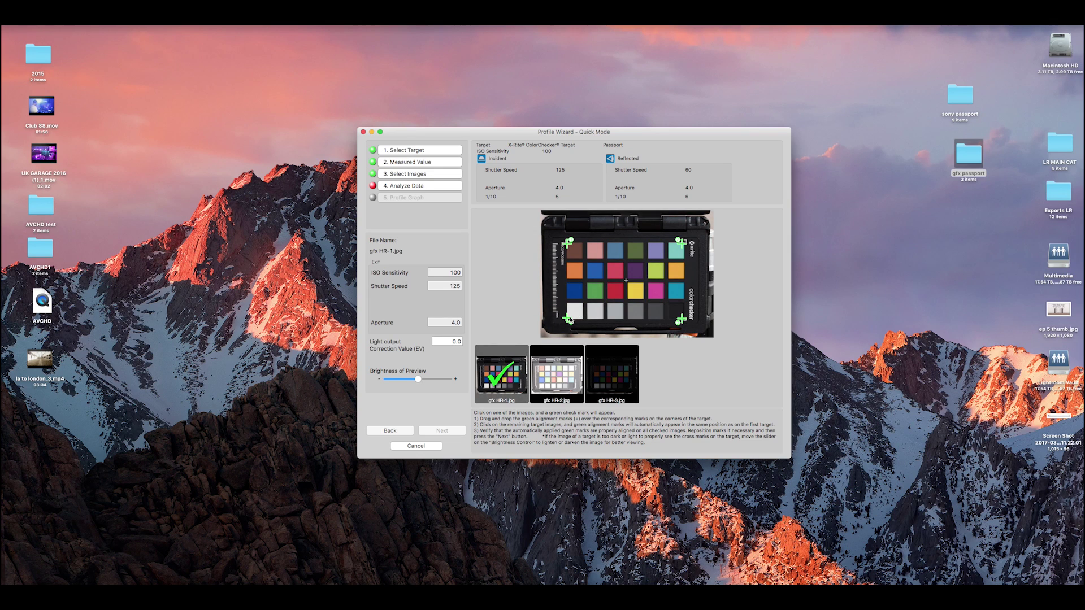
Snap the four green marks to the chart corners on gfx HR-1, apply to HR-2 and HR-3, then calculate
drag(682, 243, 683, 240)
drag(682, 323, 686, 324)
drag(568, 319, 566, 321)
drag(565, 242, 566, 242)
click(560, 376)
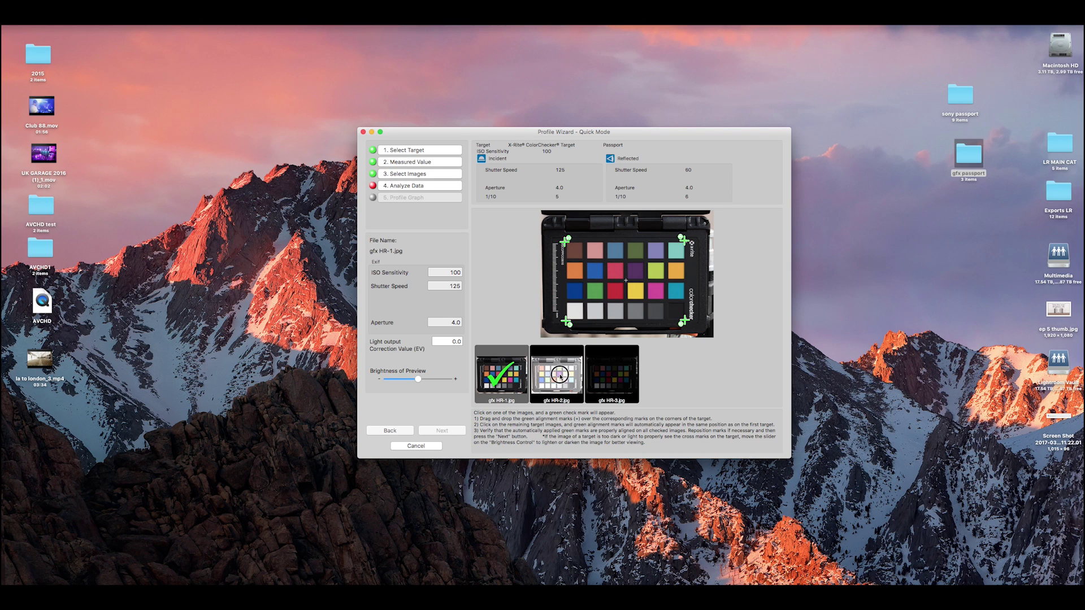
click(614, 376)
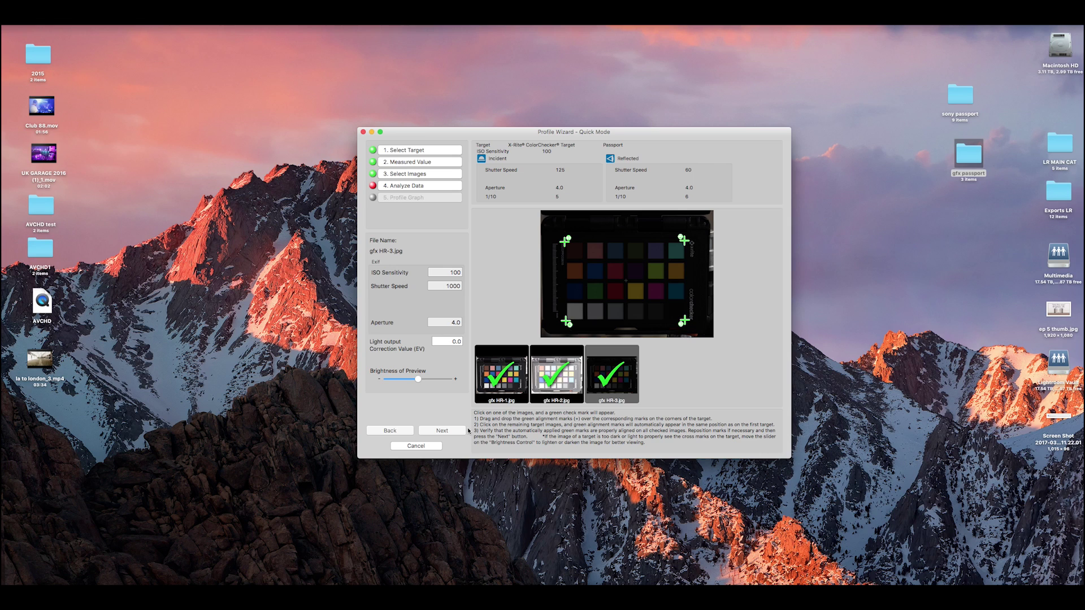
click(443, 431)
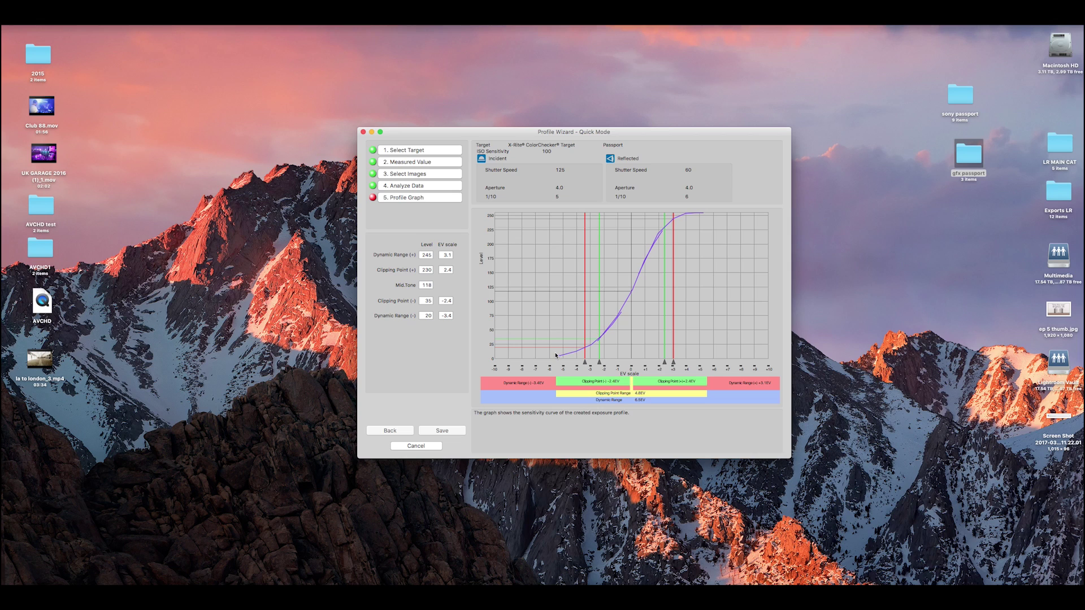
Save the calculated profile with the name 'GFX 100iso'
click(446, 431)
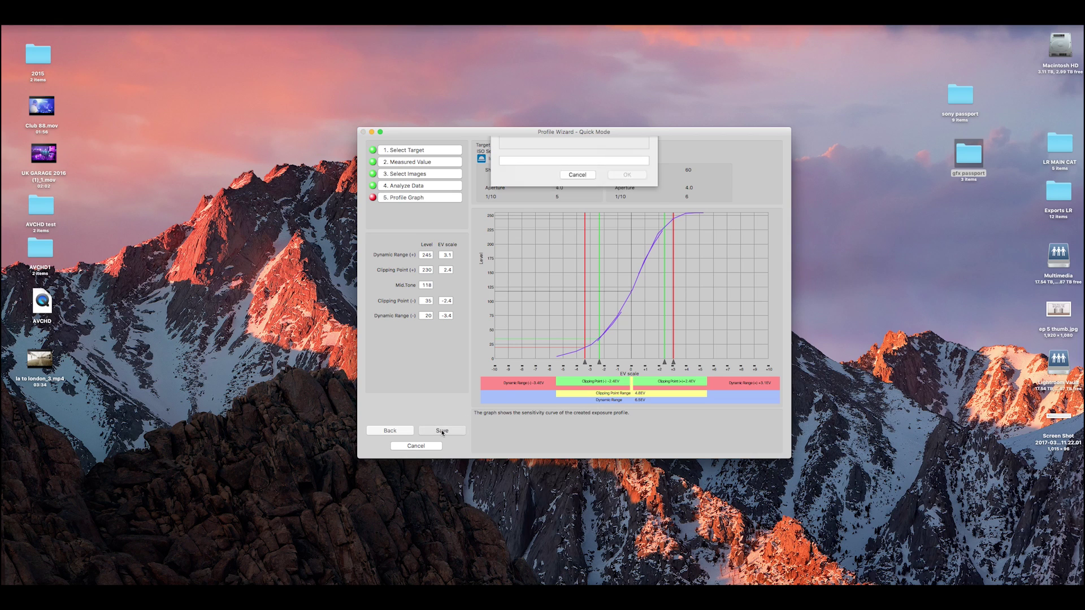
click(558, 262)
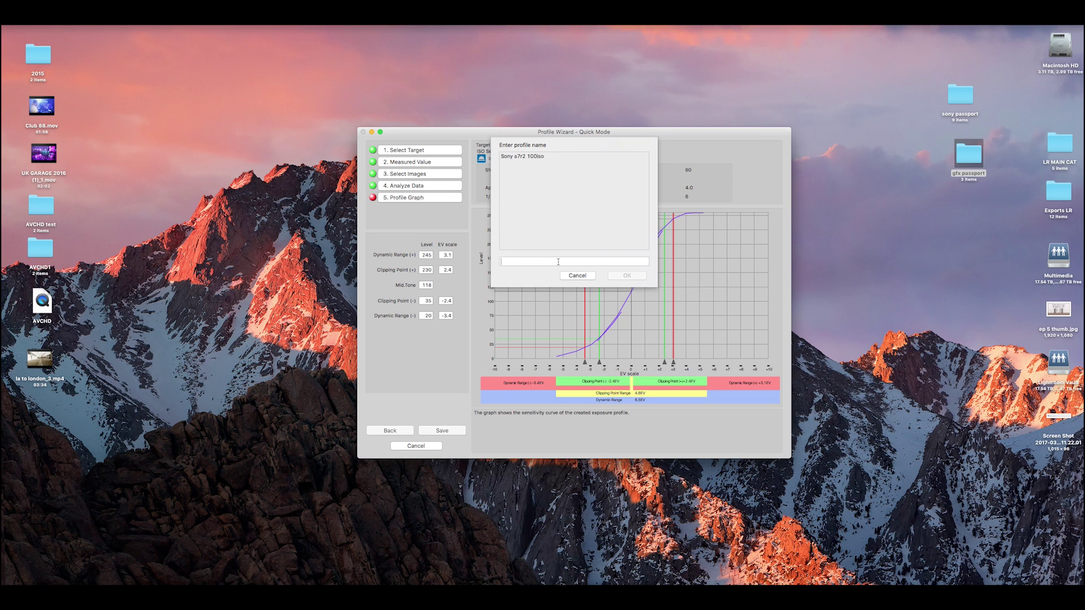
text(GFX 100iso)
click(625, 276)
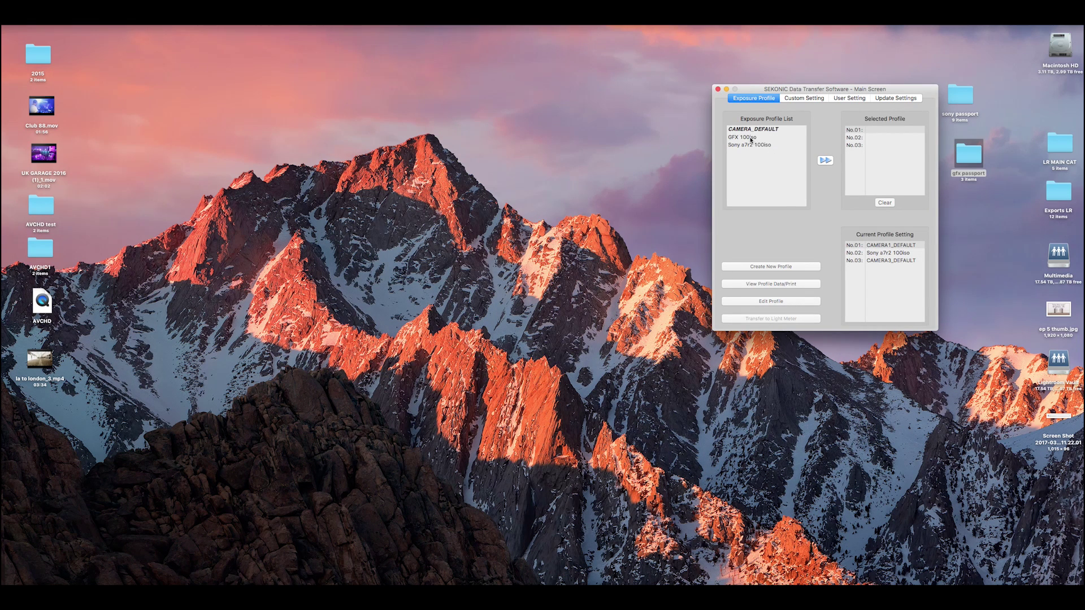
Open Change Exposure Range for GFX 100iso and load its profile curve
click(750, 139)
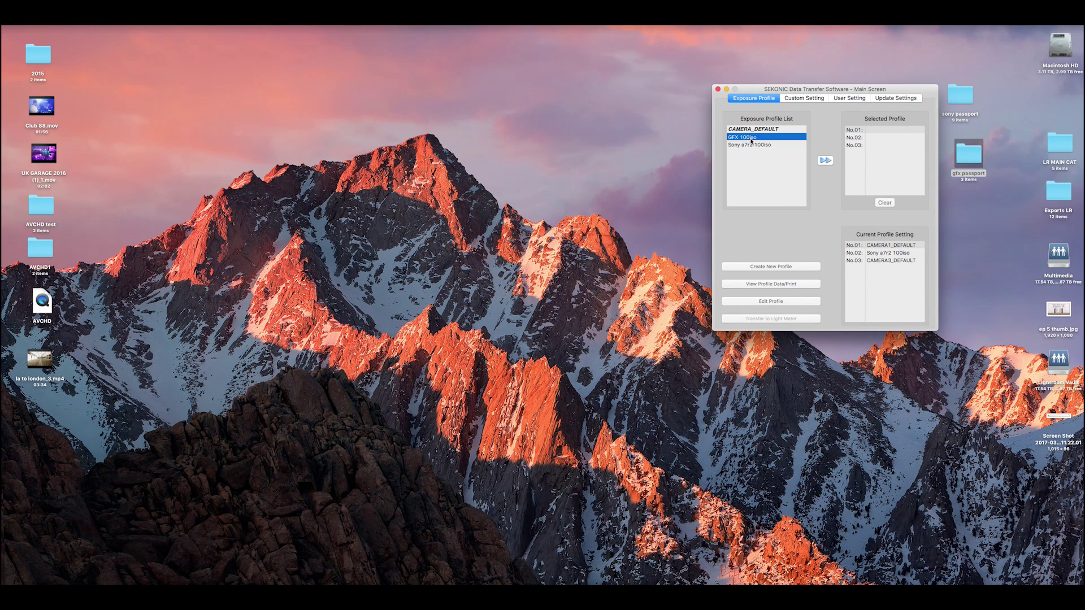
click(774, 301)
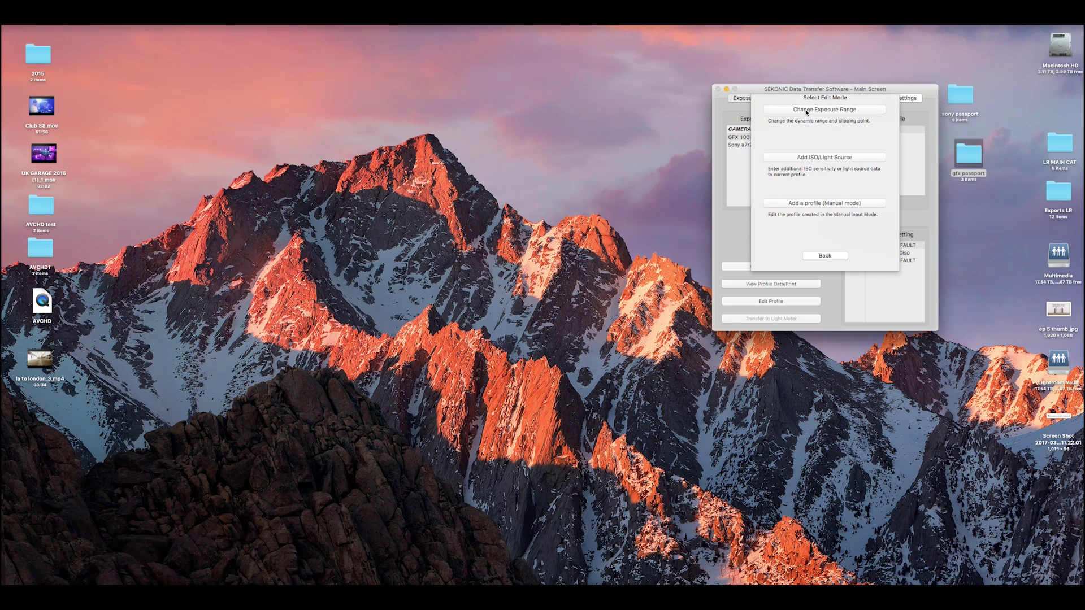
click(806, 112)
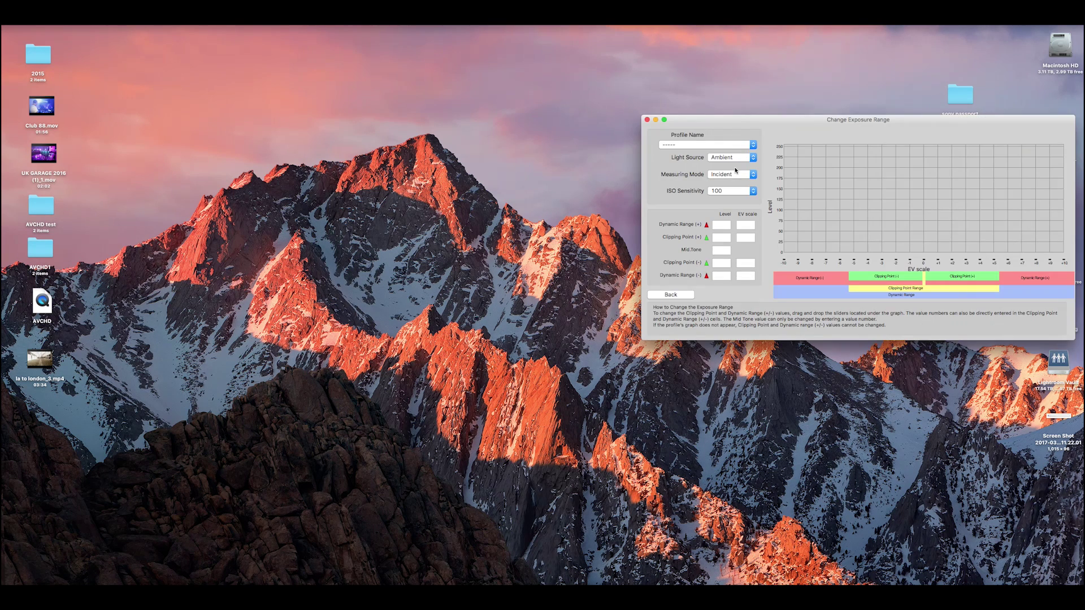
drag(799, 123, 453, 136)
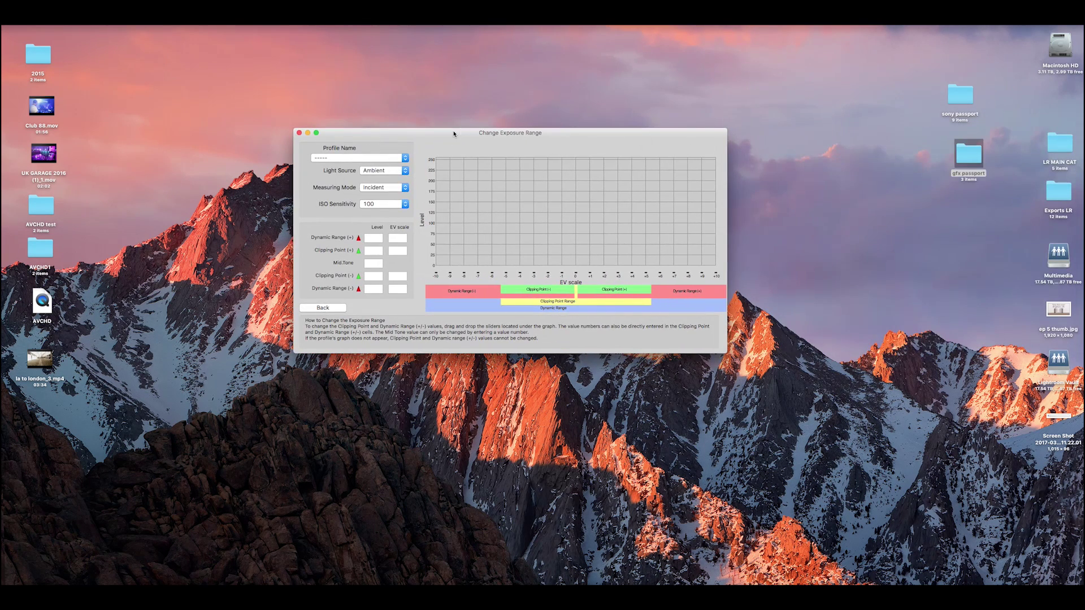
click(383, 159)
click(368, 168)
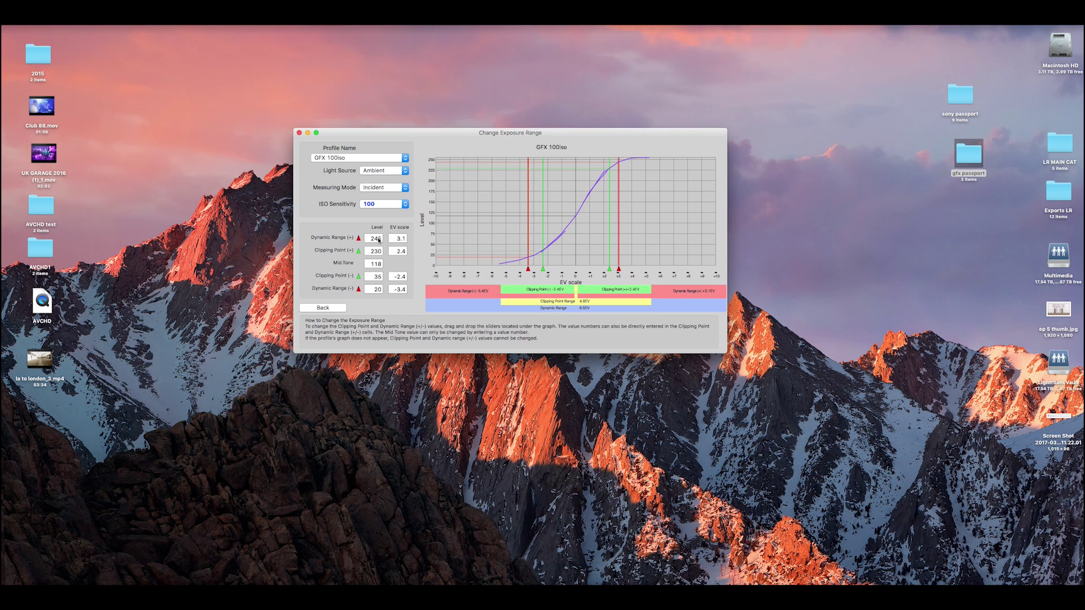
Set clipping +3.2/−4.1 EV and dynamic range +3.7/−4.6 EV, then overwrite the profile
click(400, 239)
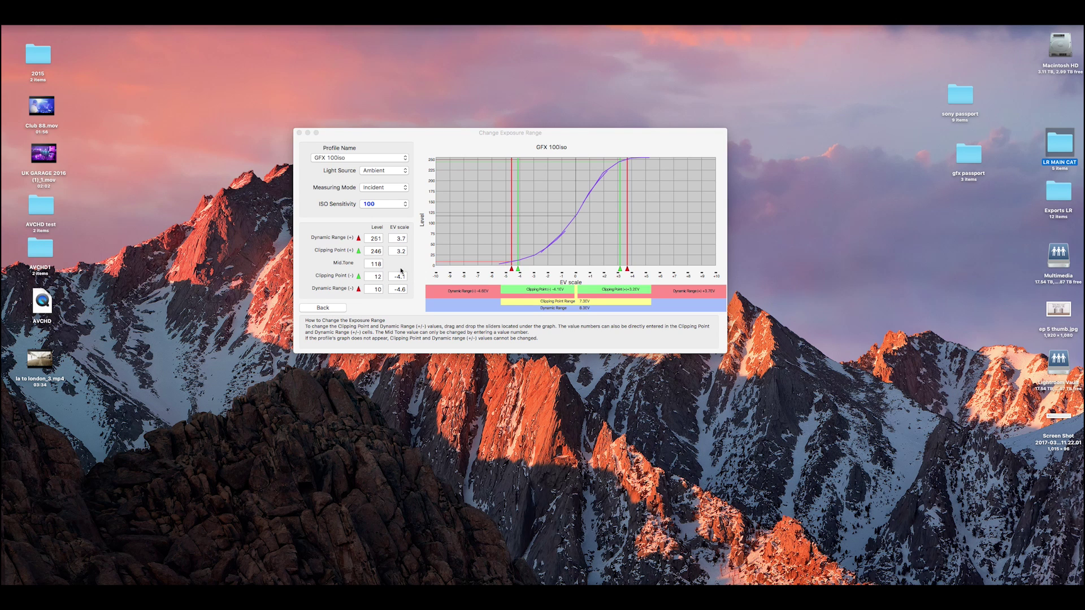
click(324, 309)
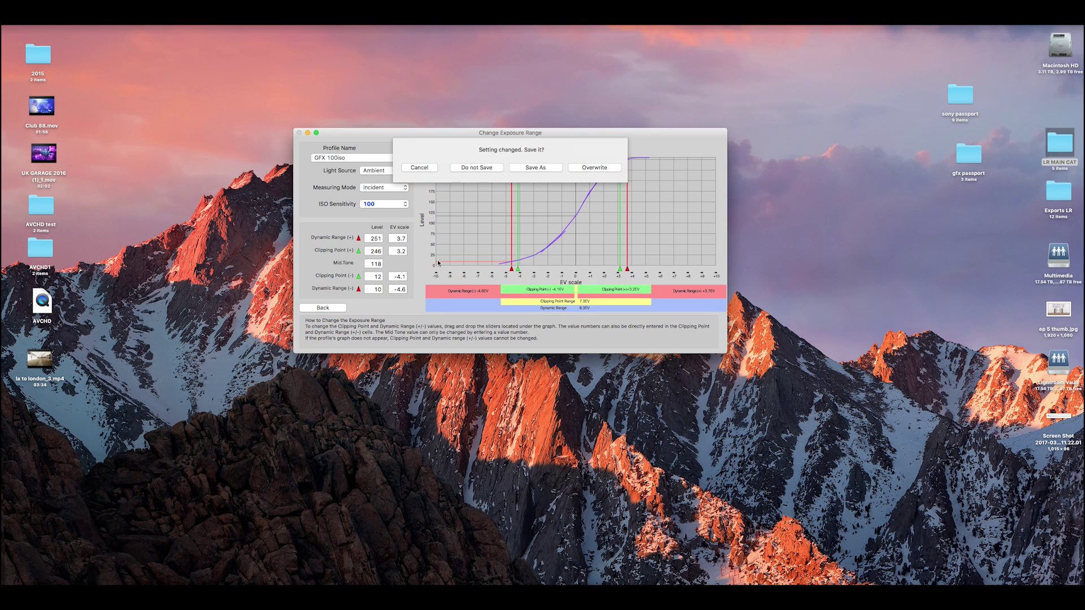
click(594, 168)
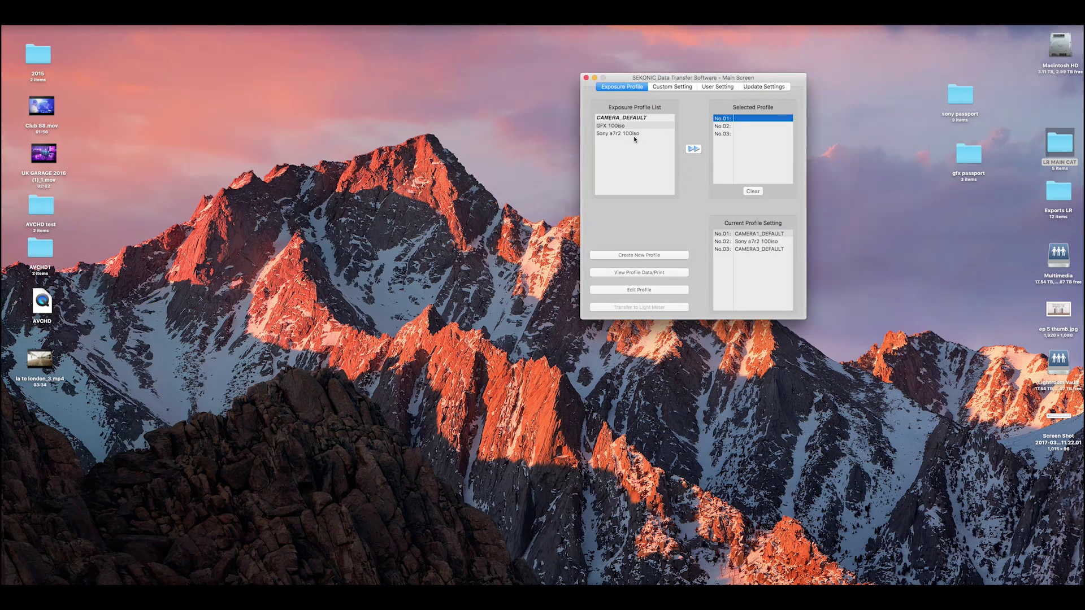
Queue GFX 100iso as No.01 and transfer it to the light meter, confirming the overwrite
click(622, 126)
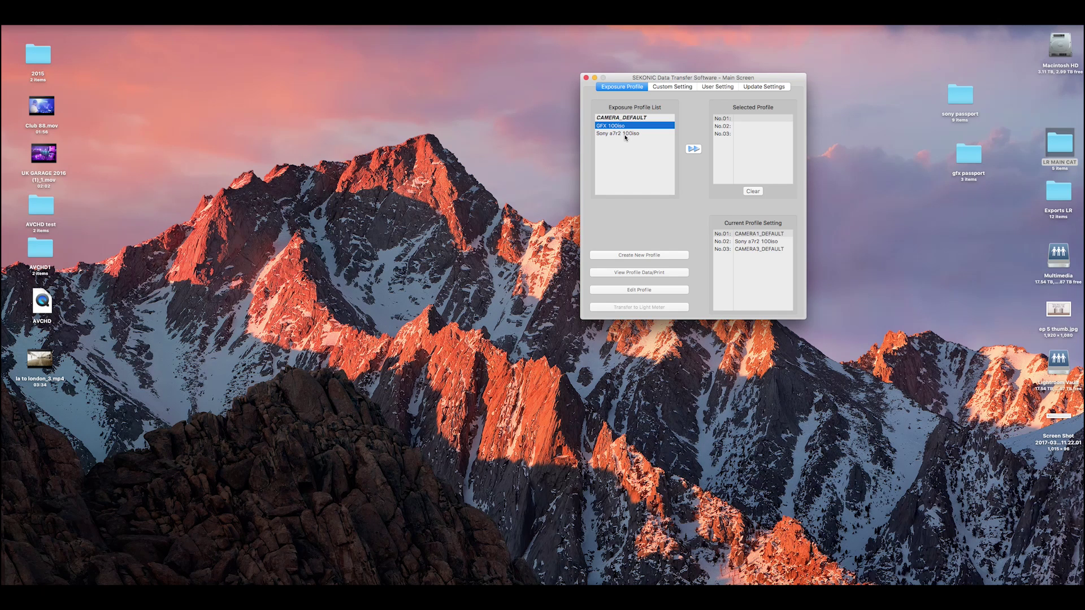
click(695, 150)
click(636, 308)
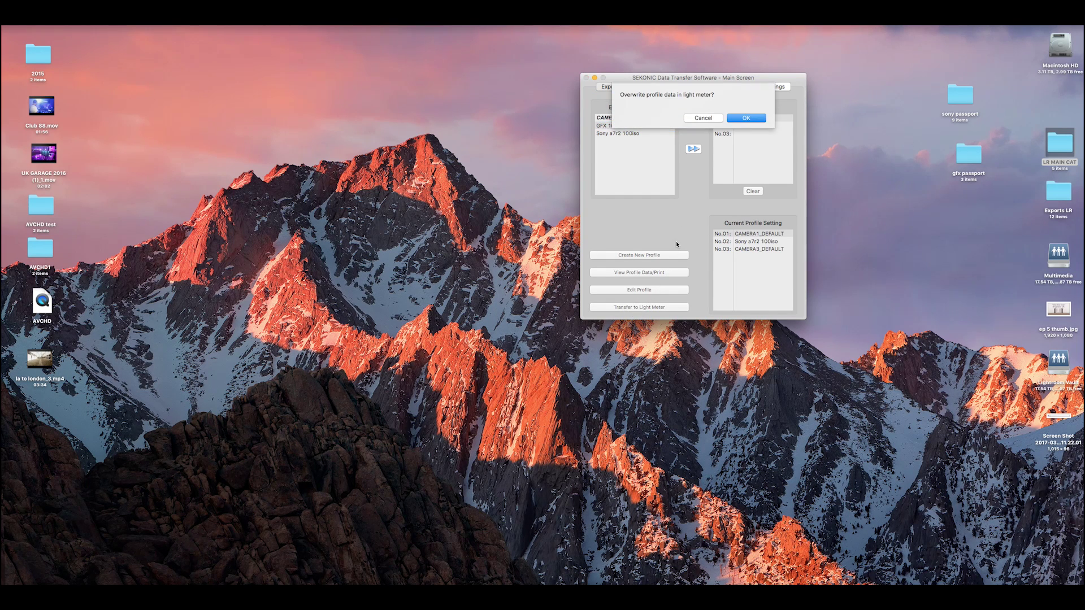
click(747, 118)
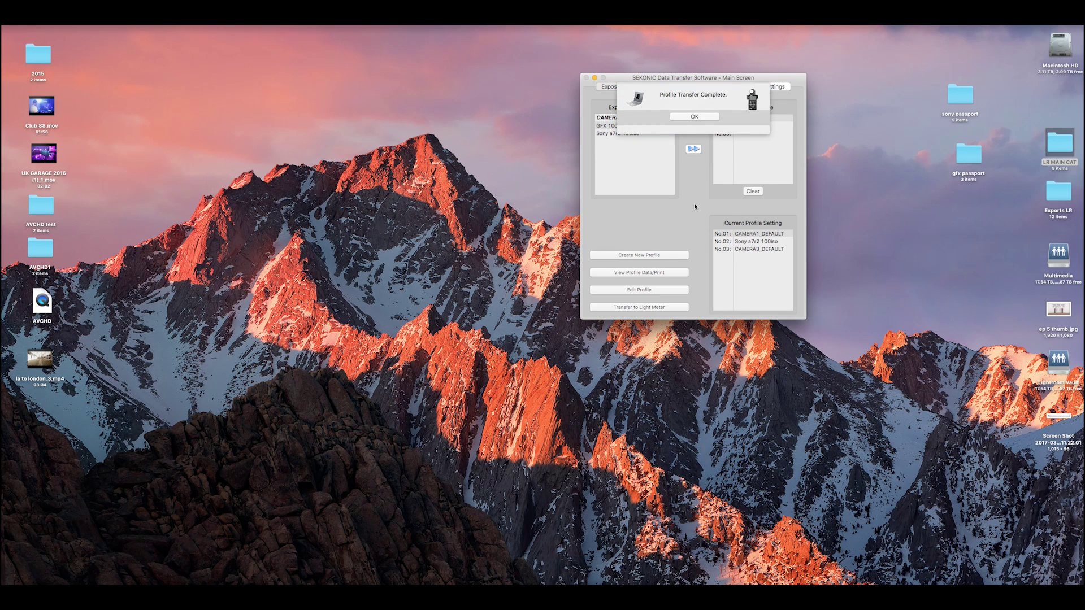